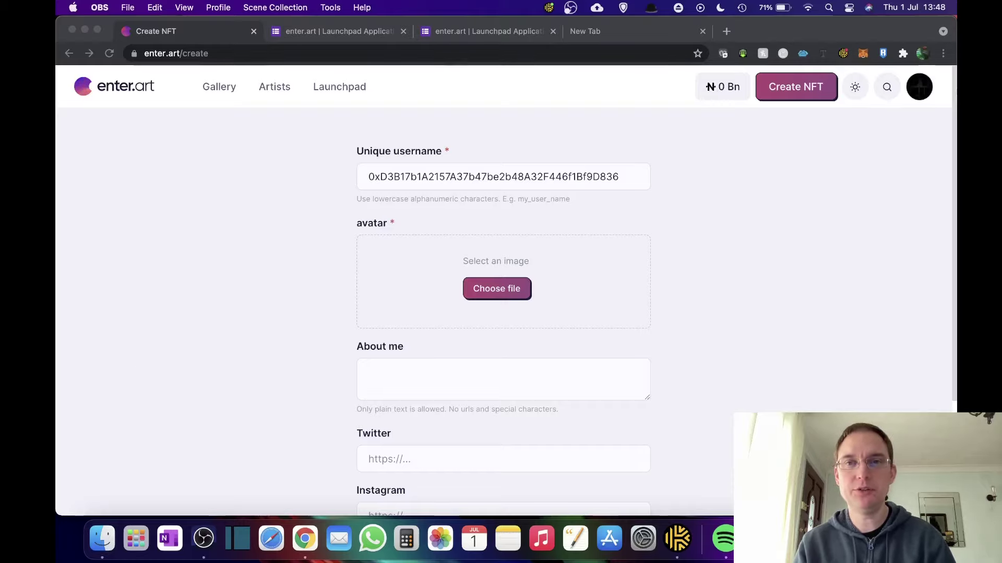
# Step: Change the profile username from the wallet address to Cyber_Monday
pyautogui.click(860, 58)
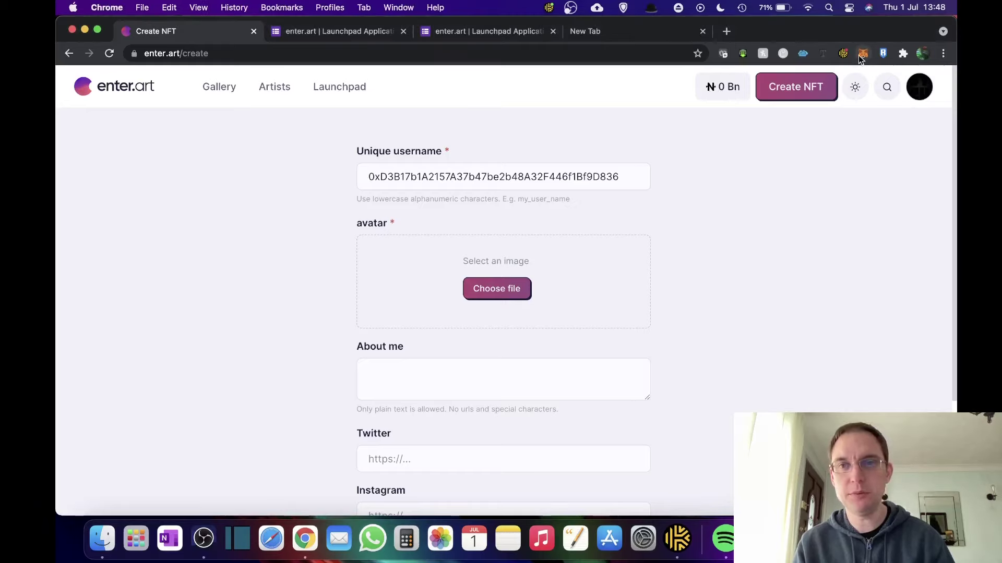
pyautogui.click(863, 54)
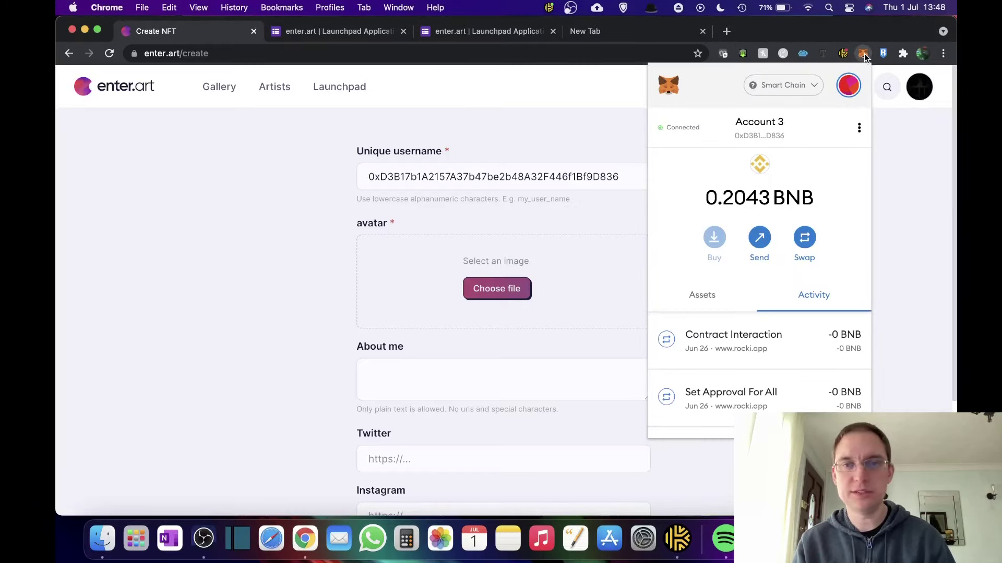
pyautogui.click(864, 54)
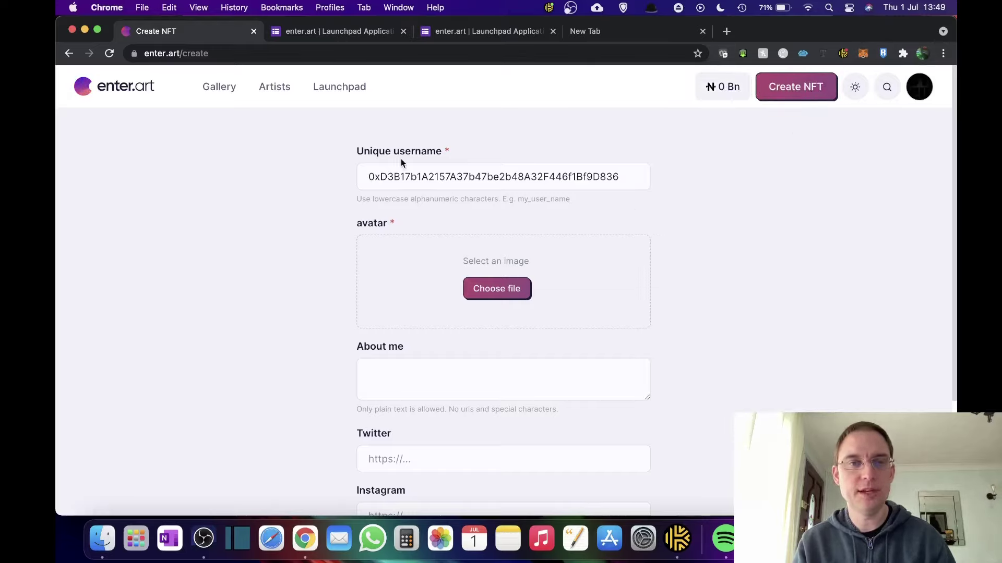
pyautogui.doubleClick(627, 182)
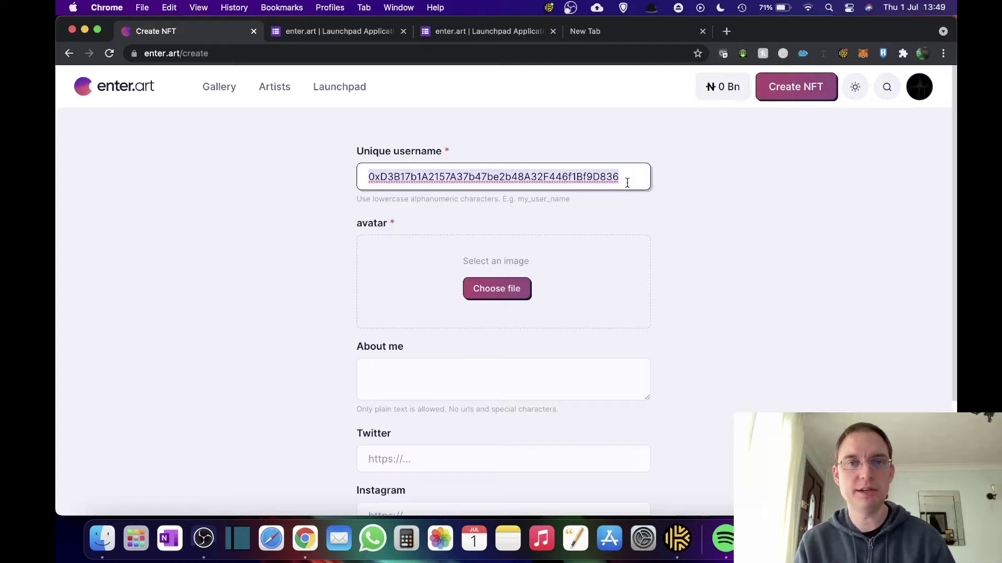
pyautogui.write('Cyber')
pyautogui.press('BackSpace')
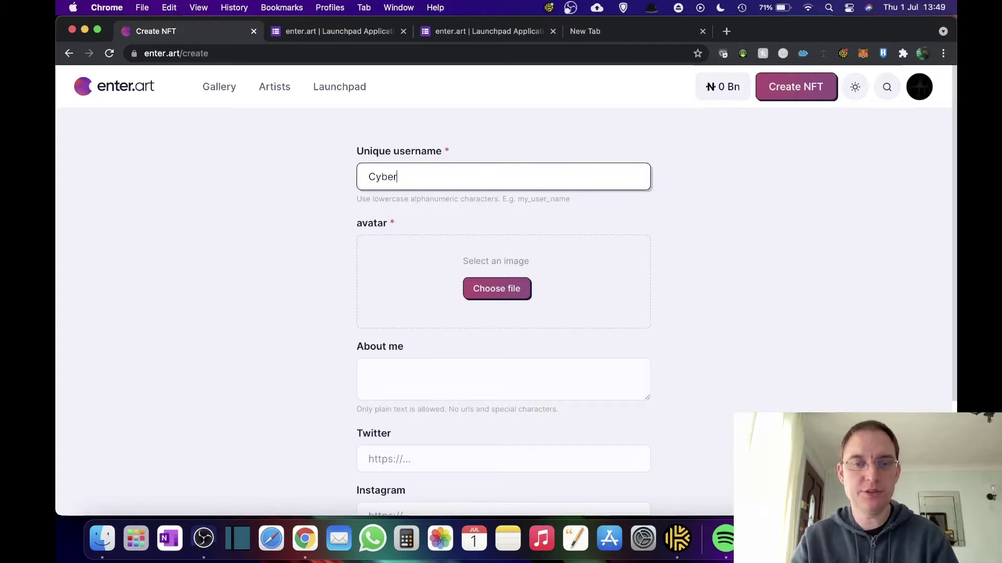
pyautogui.write('_Monday')
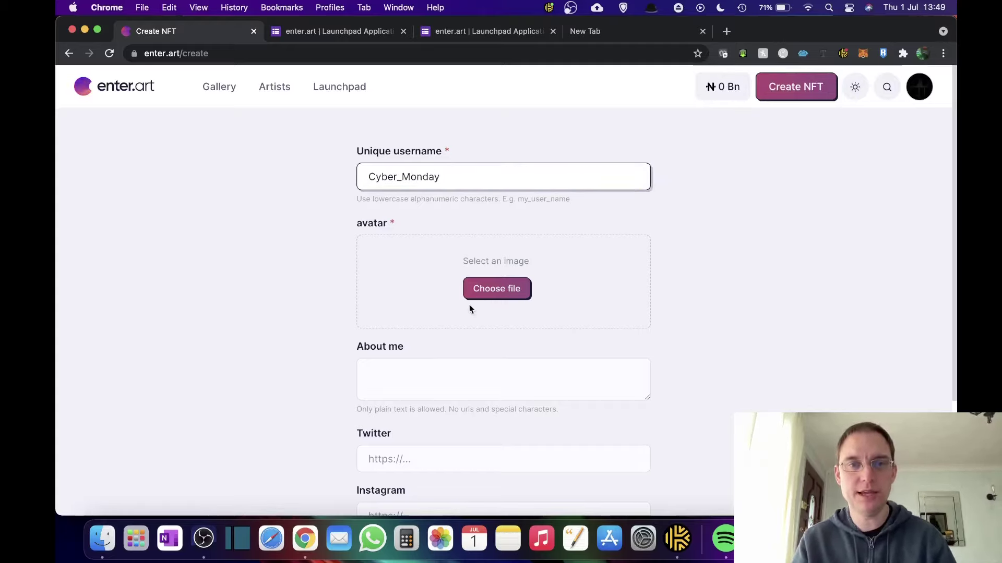
# Step: Upload Retro Fall Front.jpg as the profile avatar and save it
pyautogui.click(482, 287)
pyautogui.click(476, 284)
pyautogui.click(556, 328)
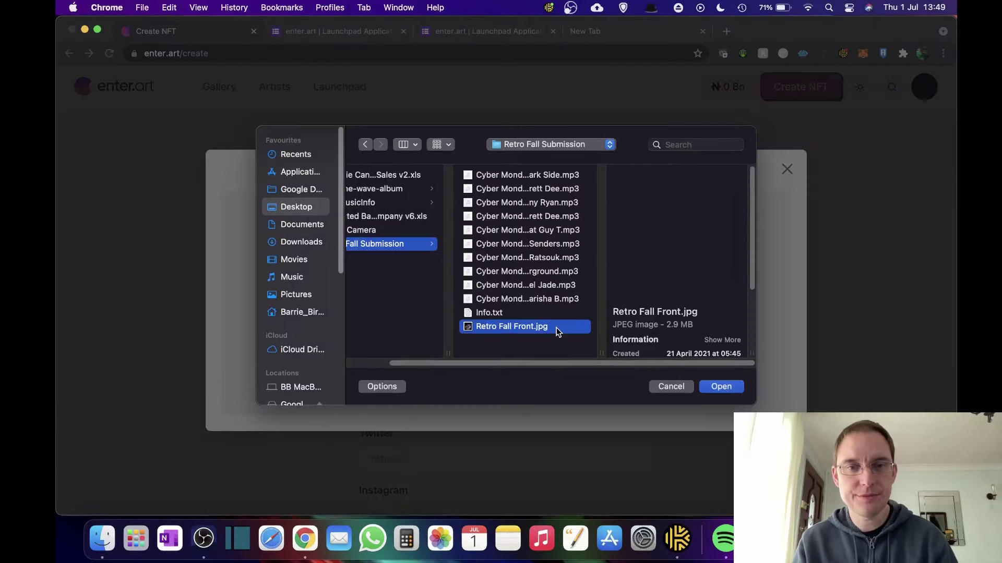
pyautogui.click(727, 389)
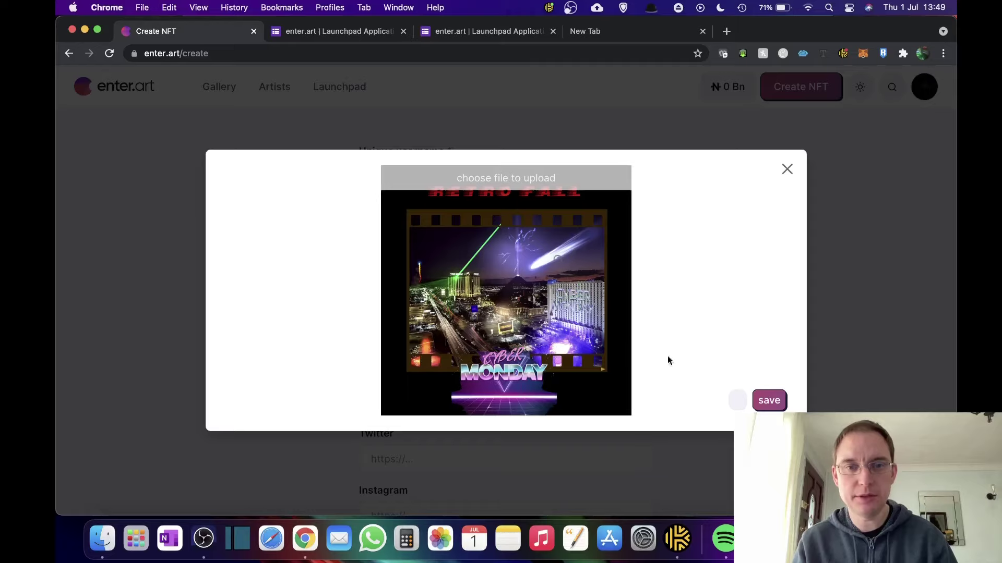
pyautogui.click(771, 401)
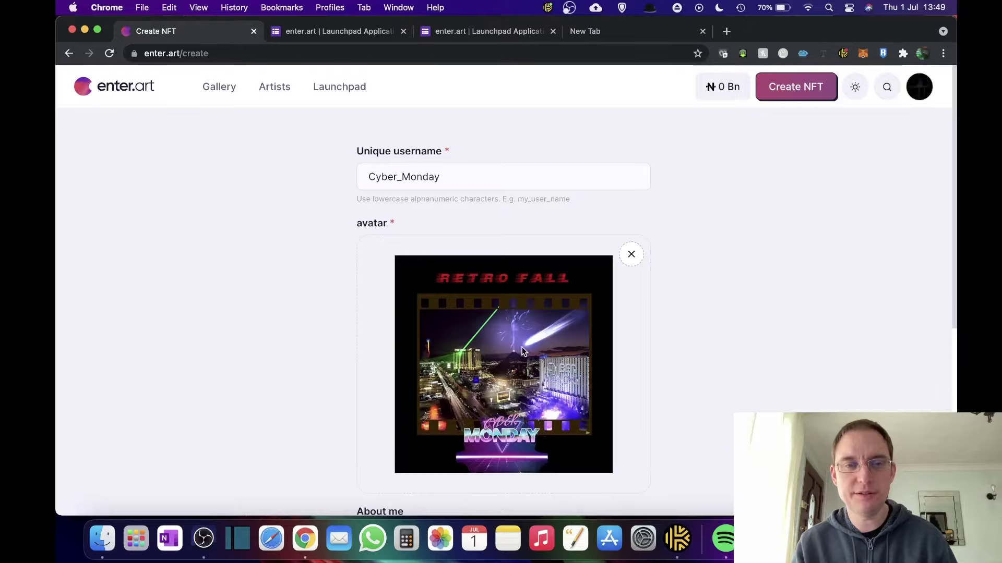
# Step: Remove the avatar, re-upload Retro Fall Front.jpg cropped to the Cyber Monday logo, and save
pyautogui.click(632, 255)
pyautogui.click(489, 293)
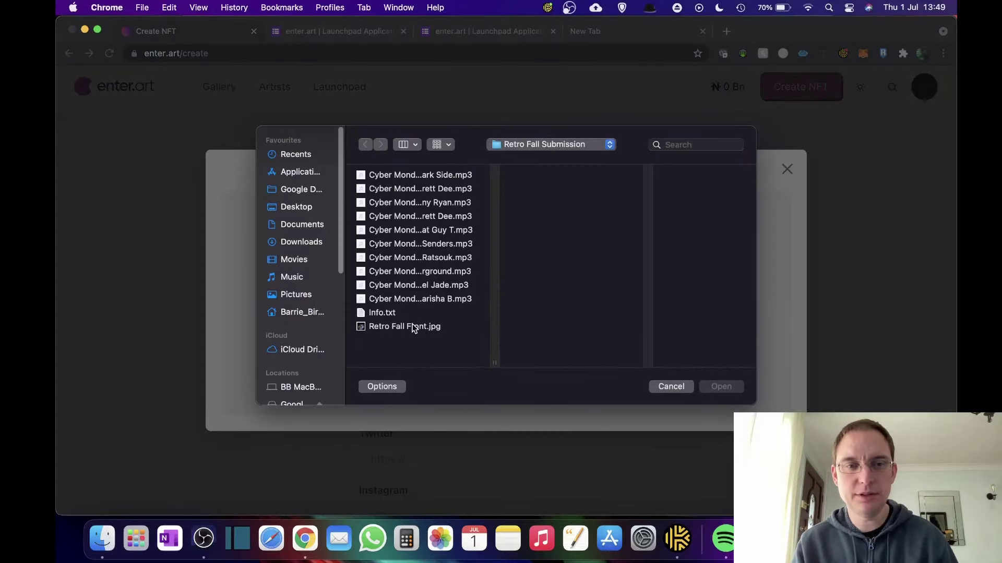
pyautogui.doubleClick(412, 326)
pyautogui.click(737, 400)
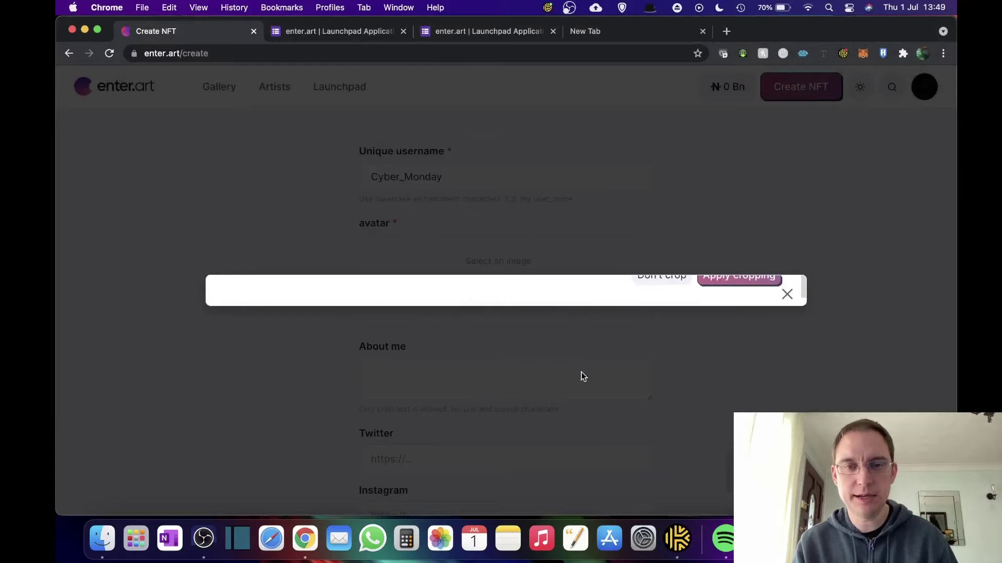
pyautogui.moveTo(503, 191); pyautogui.dragTo(547, 365)
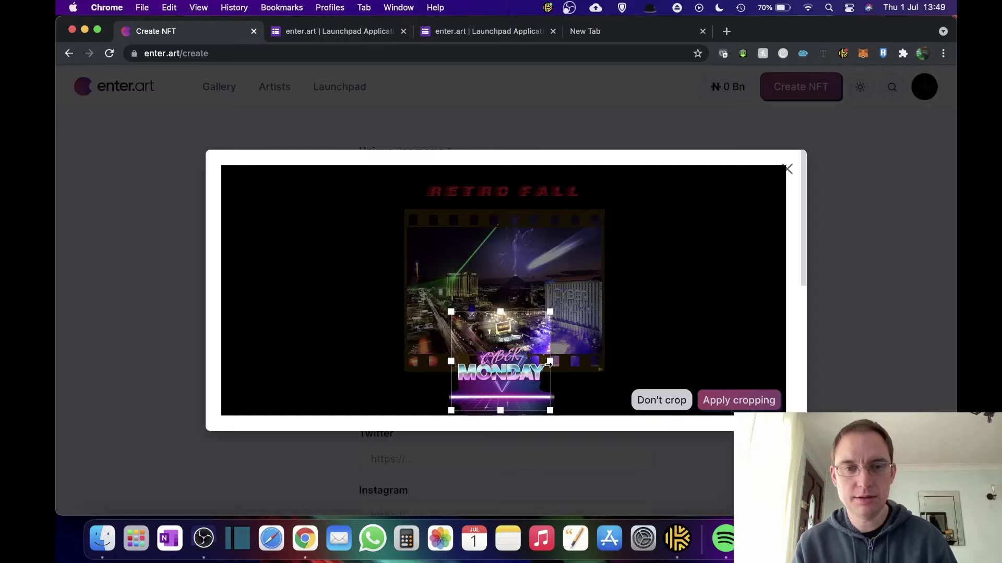
pyautogui.click(759, 406)
pyautogui.click(777, 405)
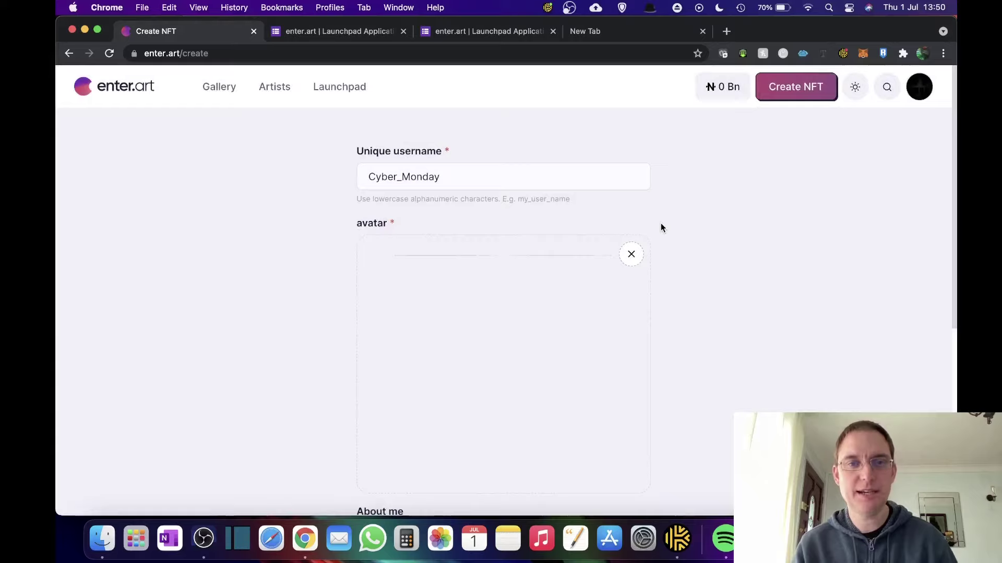
# Step: Paste the bio 'I am a Synthwave Artist known as Cyber Monday' into About me
pyautogui.scroll(-6, 735, 348)
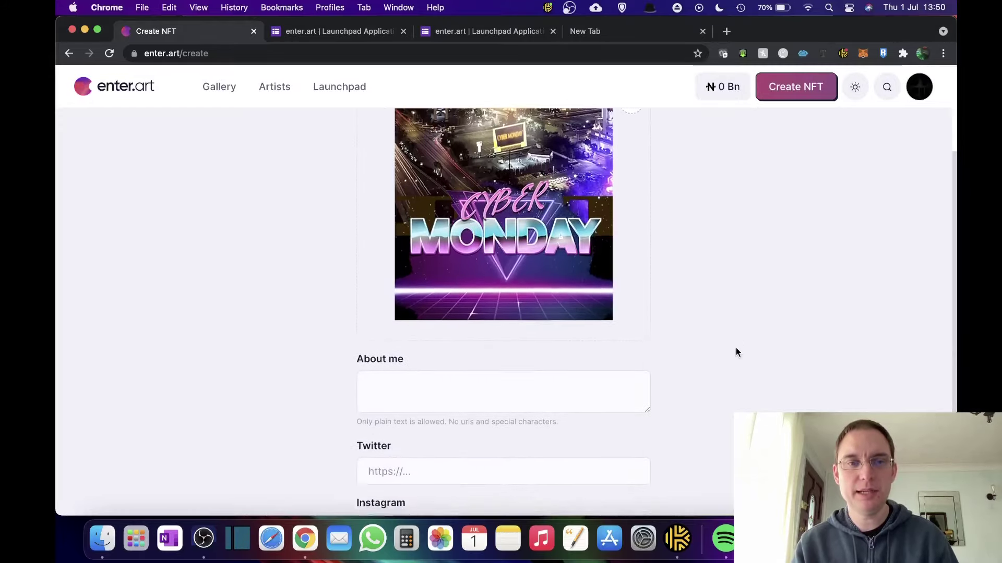
pyautogui.click(397, 245)
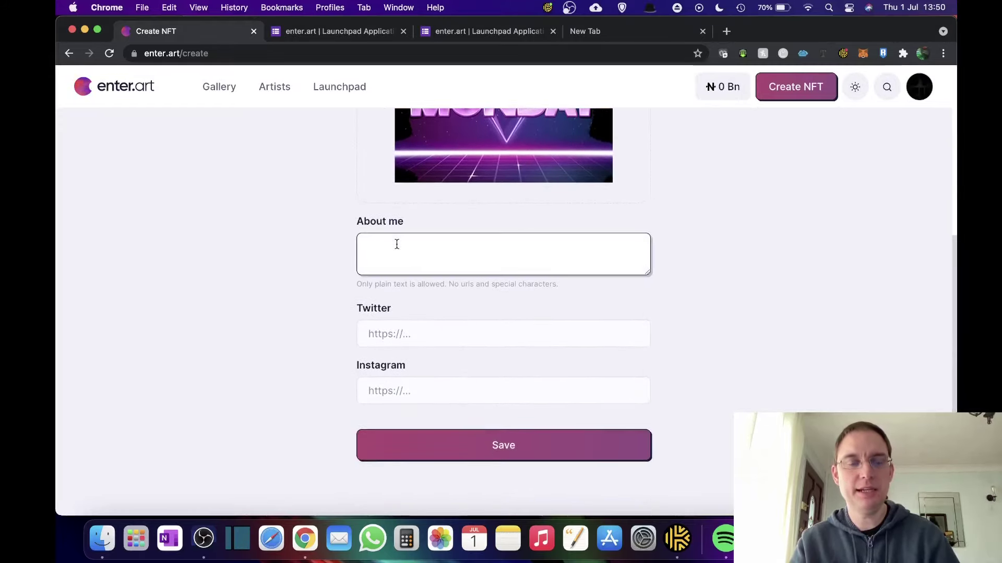
pyautogui.write('I am a Synthwave Artist known as Cyber Monday')
pyautogui.click(472, 333)
pyautogui.click(436, 384)
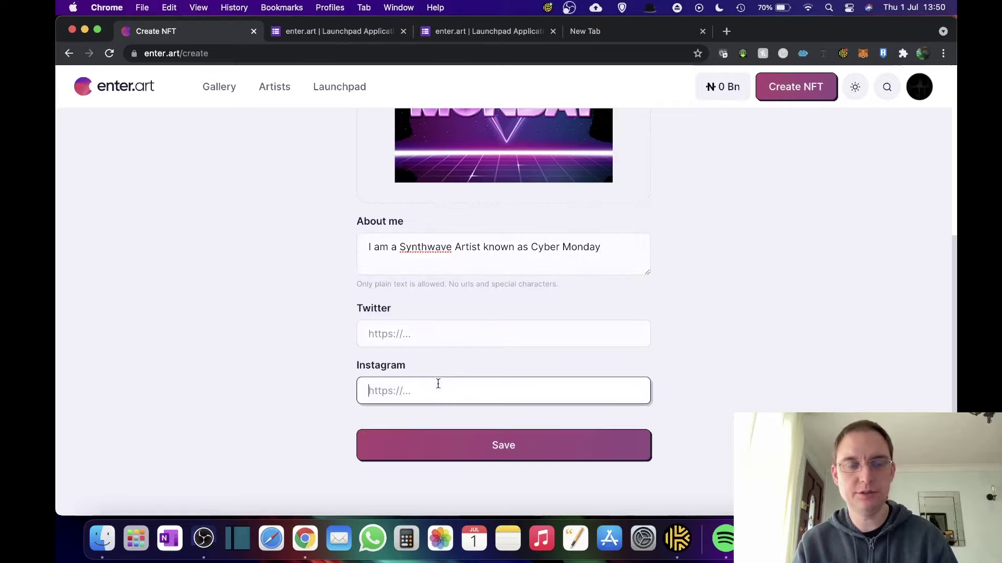
pyautogui.hotkey('shift', 'Tab')
pyautogui.write('https://www.twitter.com/cybermondaymus')
pyautogui.click(479, 389)
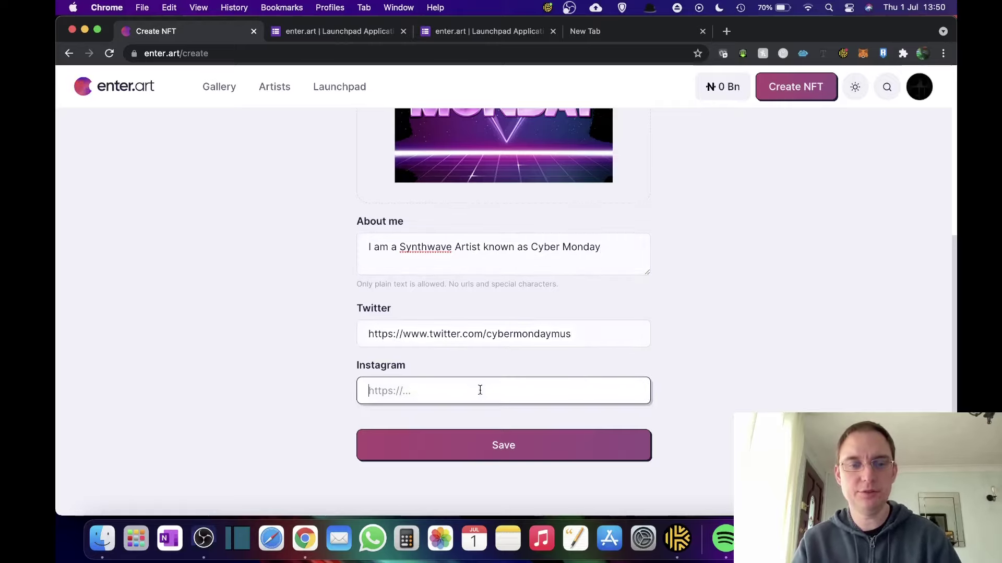
pyautogui.write('https://www.instagram.com/cybermondaymusic')
pyautogui.click(518, 454)
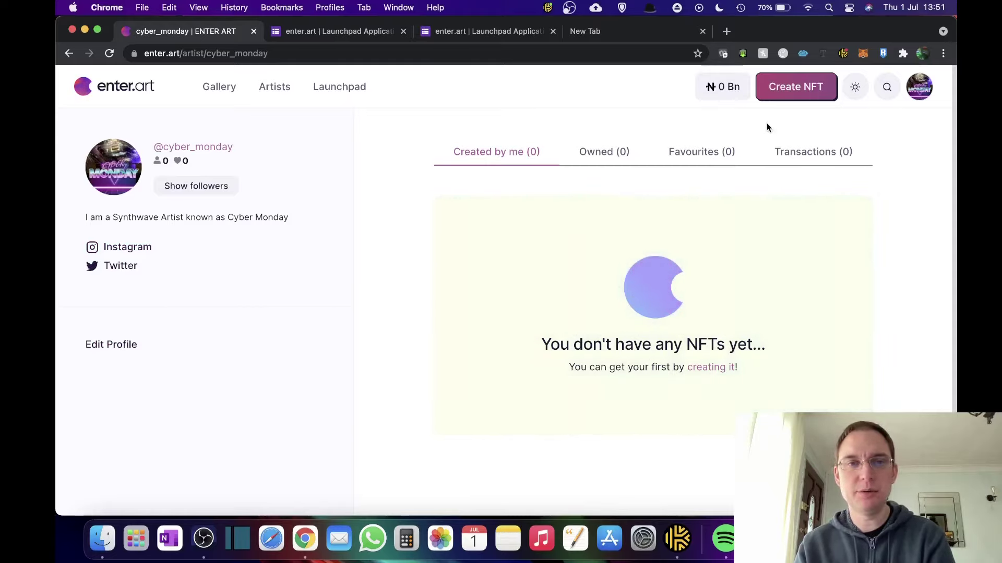
# Step: Start a new NFT and upload the Dark Side mp3 from Desktop > Retro Fall Submission
pyautogui.click(807, 99)
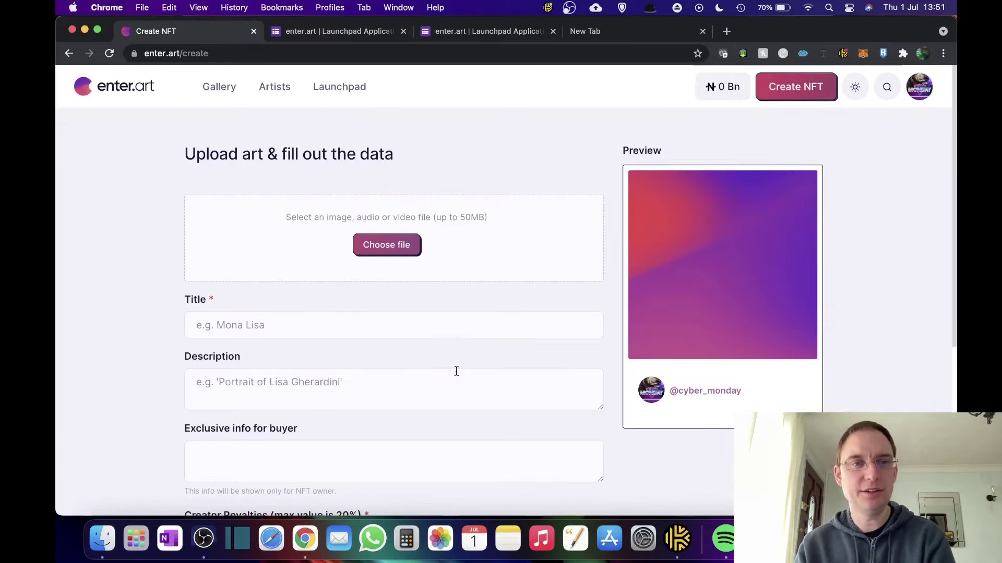
pyautogui.scroll(-6, 456, 371)
pyautogui.scroll(6, 456, 371)
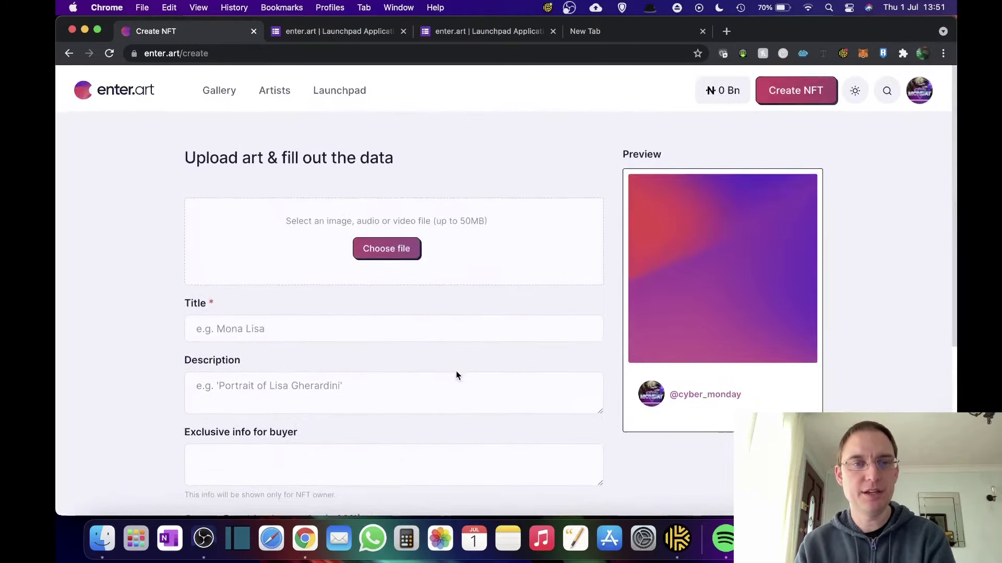
pyautogui.click(401, 246)
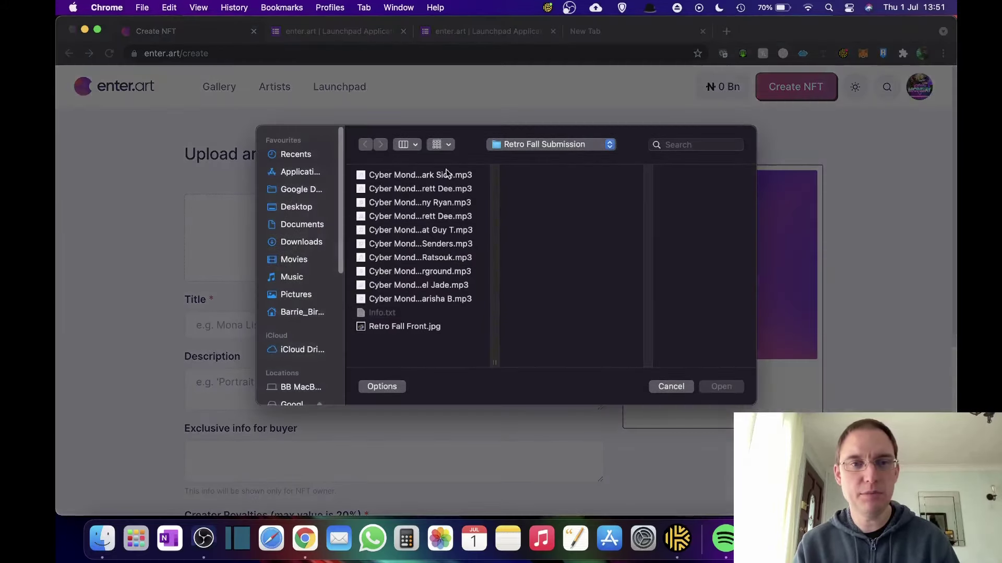
pyautogui.click(534, 145)
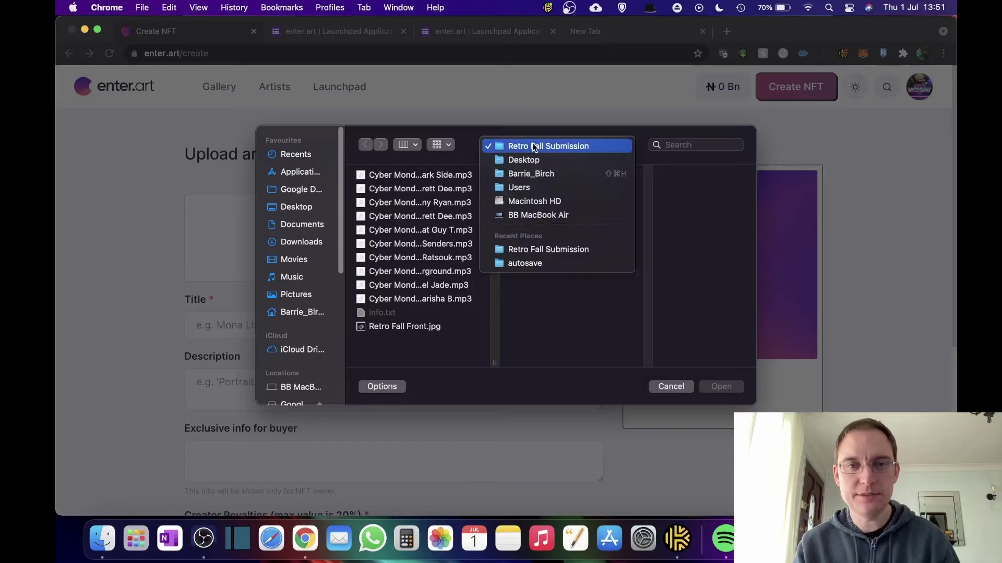
pyautogui.click(523, 160)
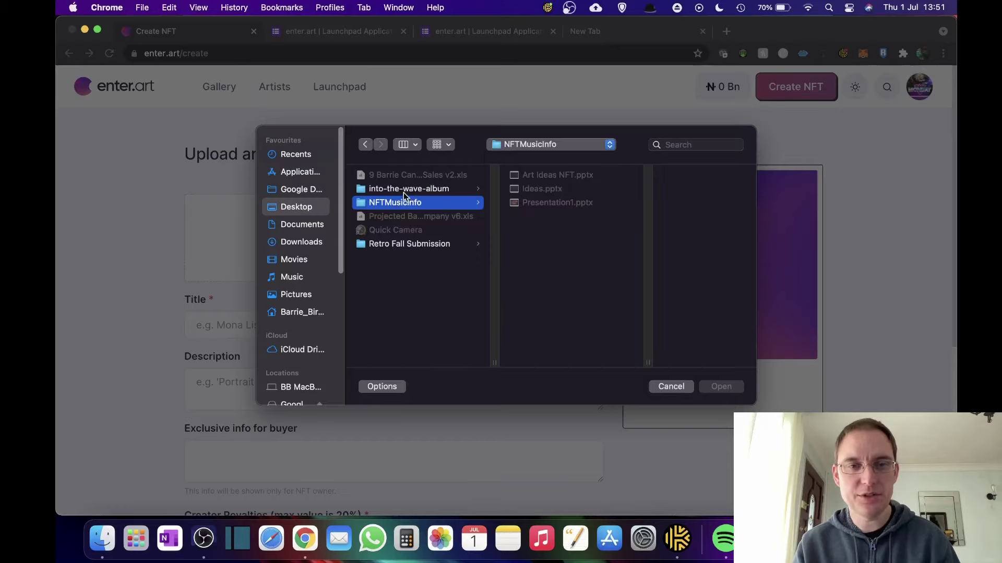
pyautogui.click(394, 244)
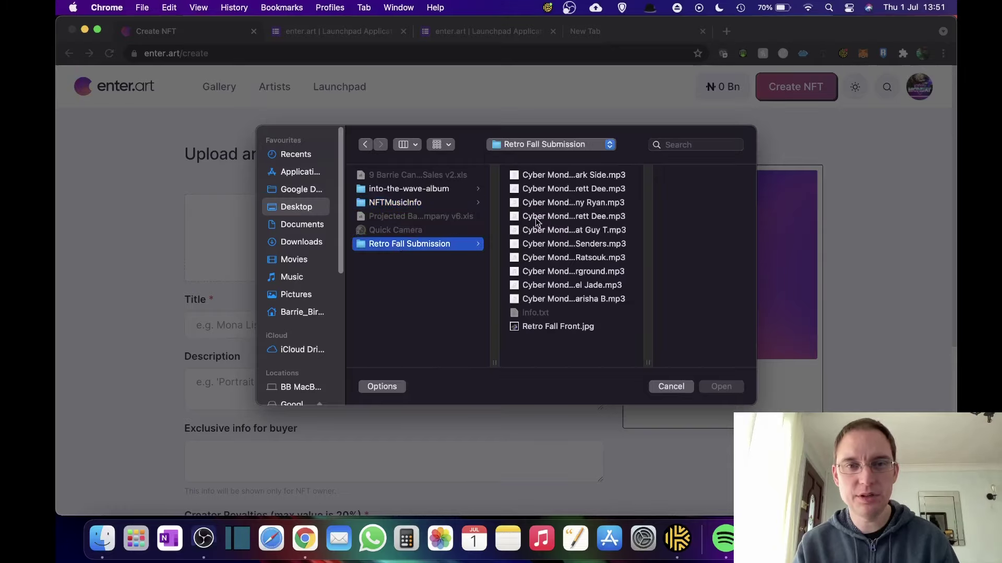
pyautogui.doubleClick(613, 179)
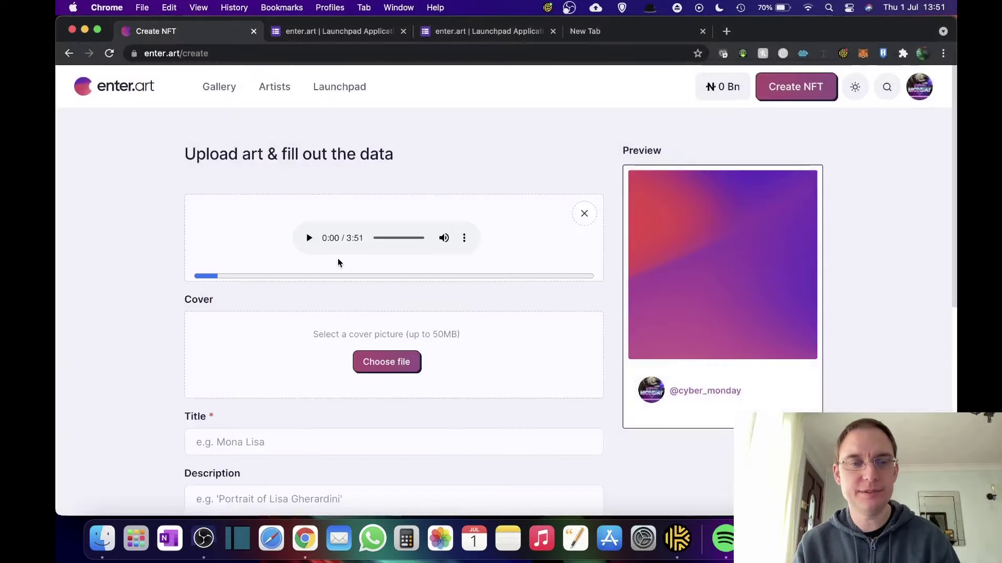
# Step: Set Retro Fall Front.jpg as the NFT cover and play the uploaded track
pyautogui.click(371, 364)
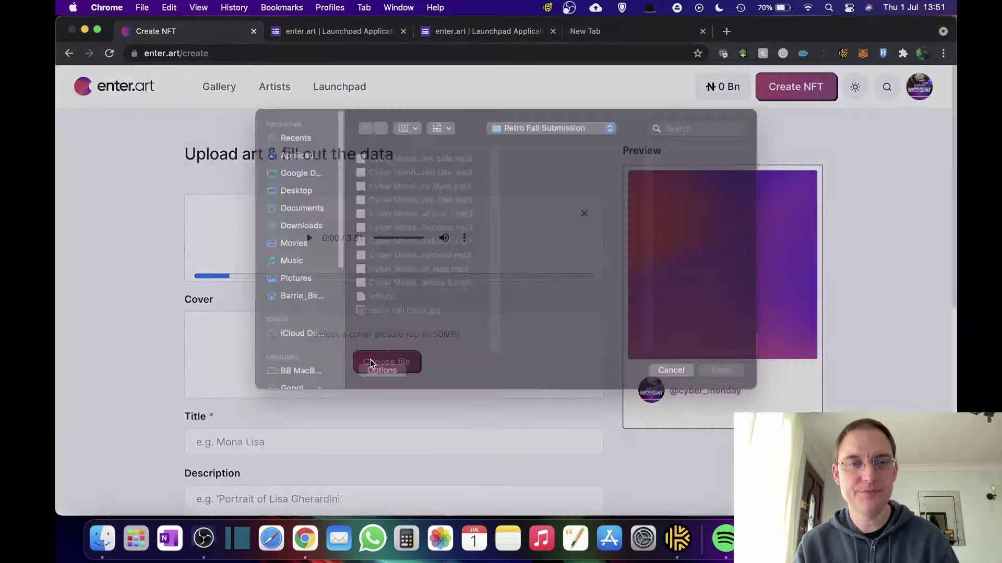
pyautogui.doubleClick(401, 331)
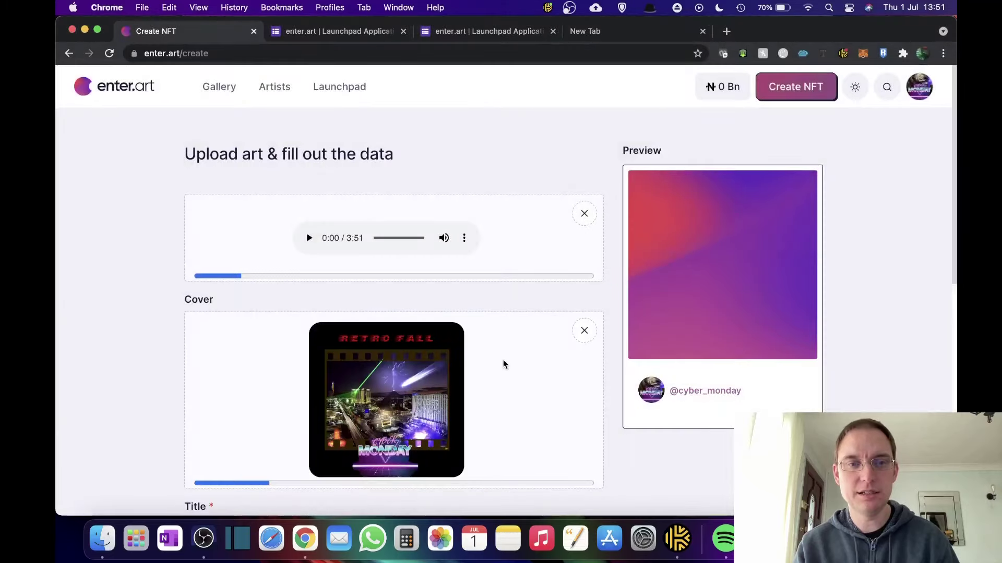
pyautogui.scroll(-3, 503, 362)
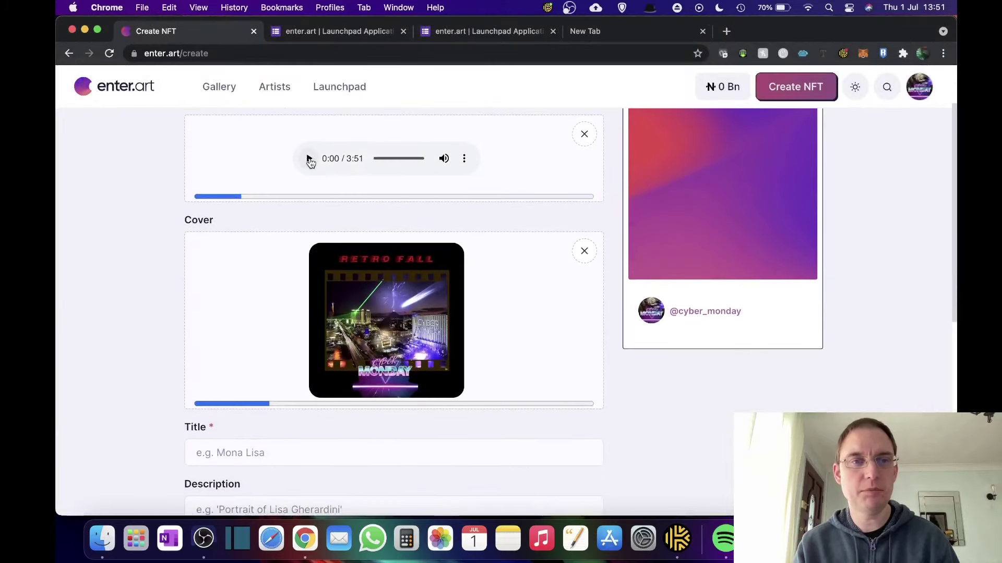
pyautogui.click(310, 159)
# Step: Enter title 'Dark Side', description 'This music track is titled Dark Side', and 20% royalties
pyautogui.click(309, 159)
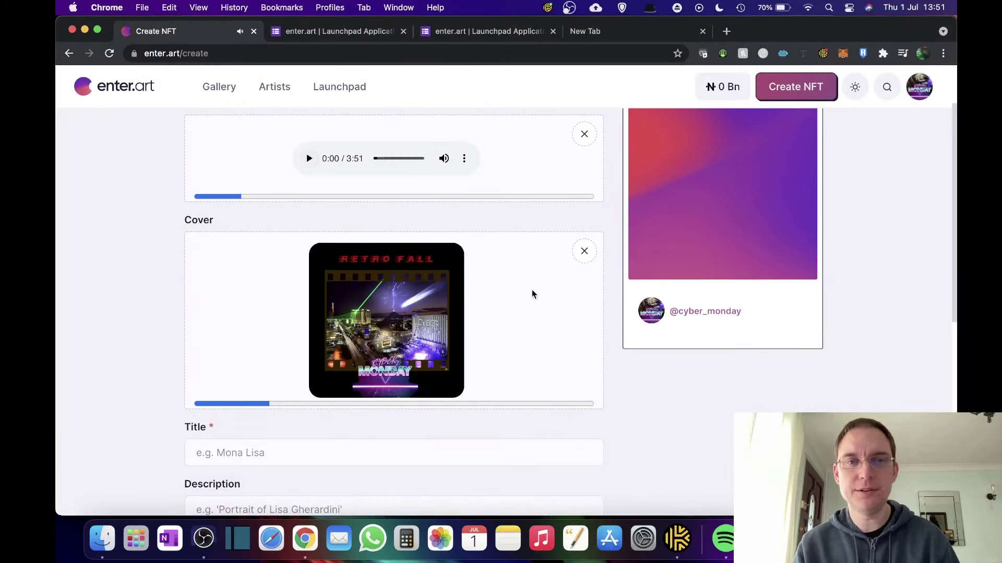
pyautogui.scroll(-8, 531, 290)
pyautogui.click(280, 230)
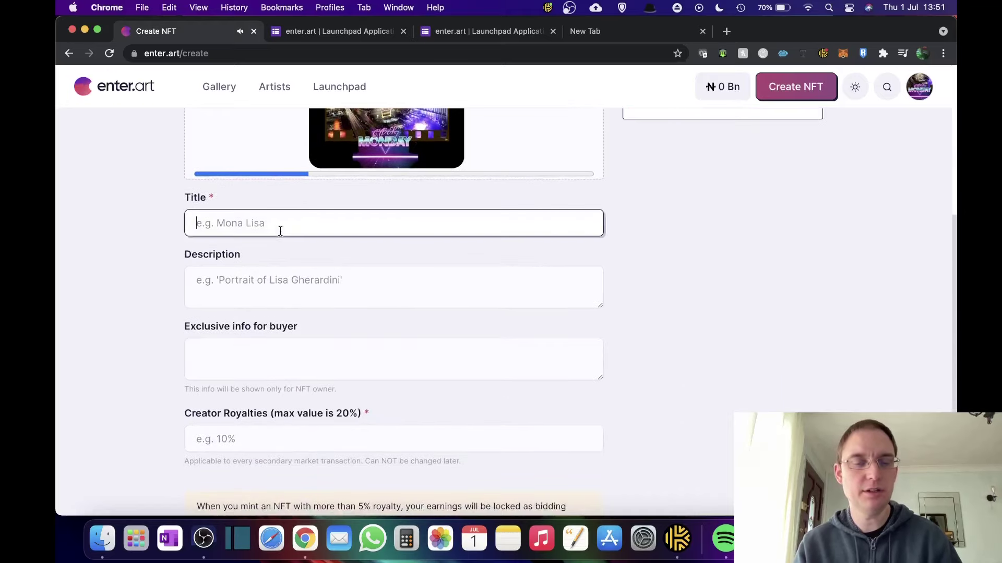
pyautogui.write('Dark Side')
pyautogui.press('Tab')
pyautogui.write('This music track is titled Dark Side')
pyautogui.press('Tab')
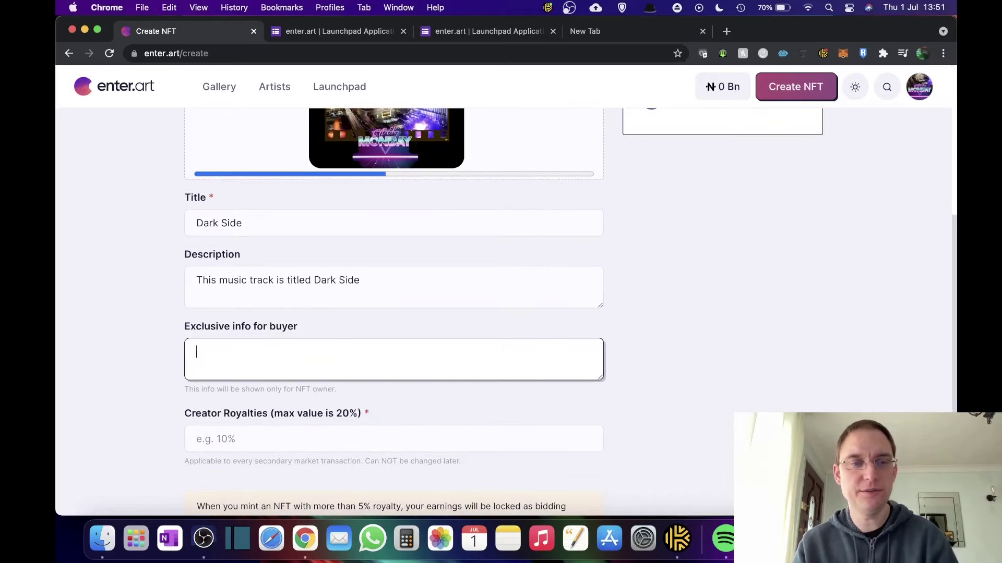
pyautogui.scroll(-4, 440, 415)
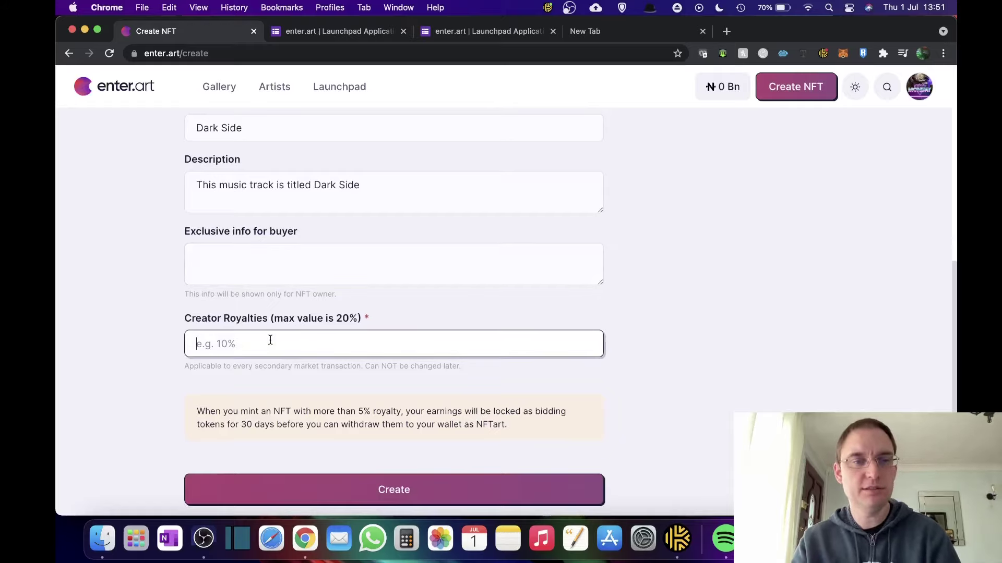
pyautogui.write('20')
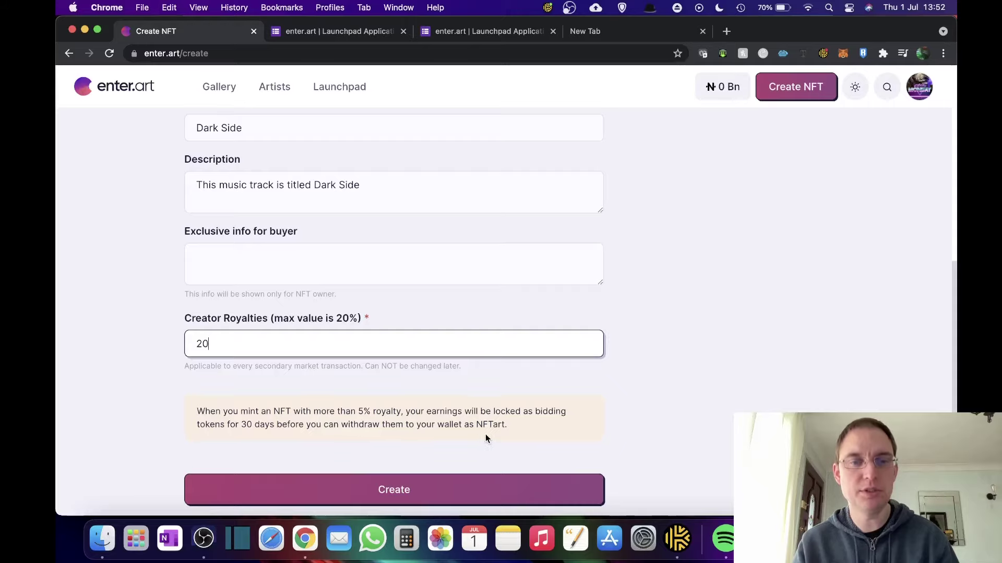
pyautogui.scroll(10, 642, 313)
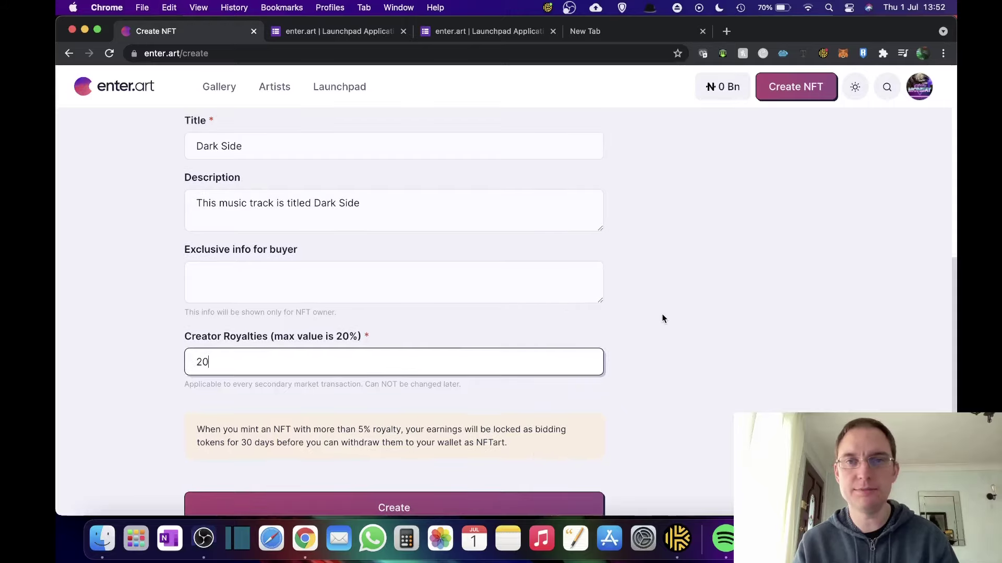
pyautogui.scroll(1, 663, 319)
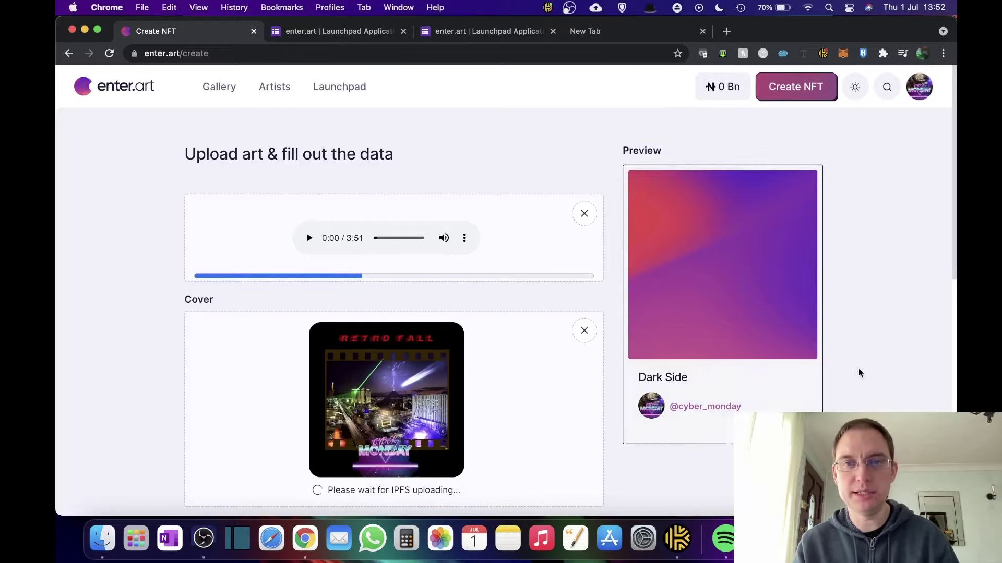
pyautogui.scroll(-3, 860, 378)
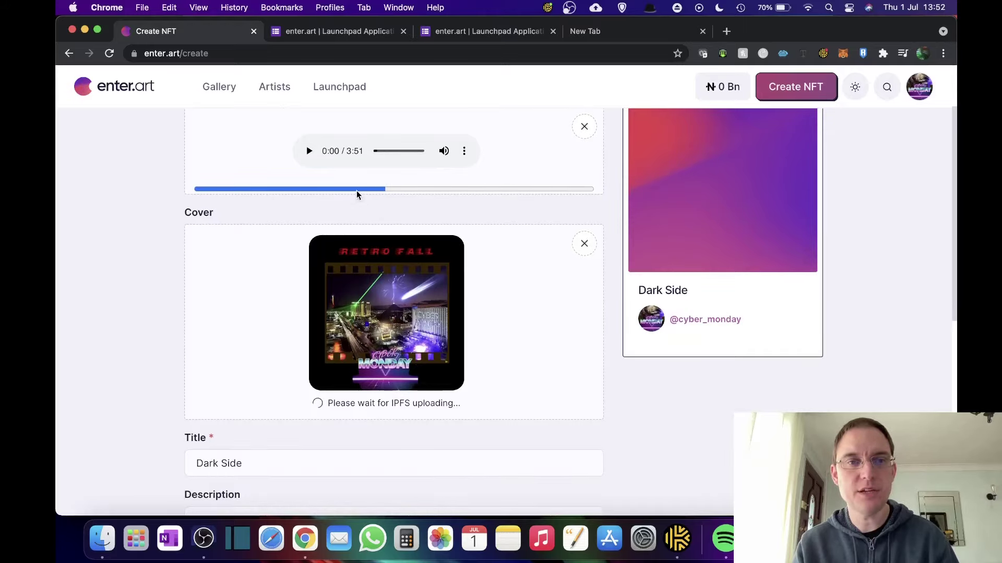
pyautogui.scroll(-5, 333, 198)
pyautogui.scroll(8, 333, 199)
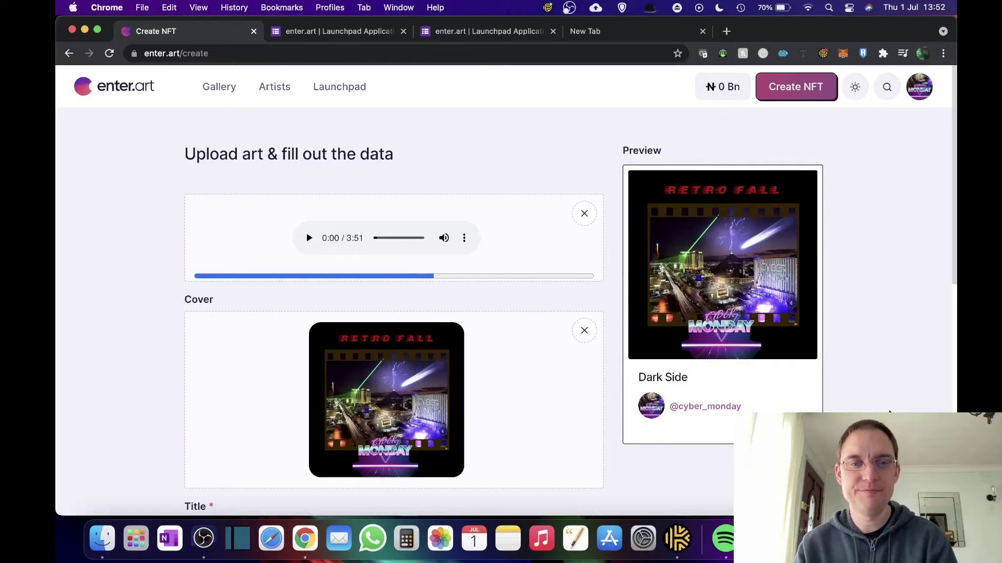
pyautogui.scroll(-10, 866, 305)
pyautogui.scroll(12, 866, 305)
pyautogui.scroll(-1, 866, 306)
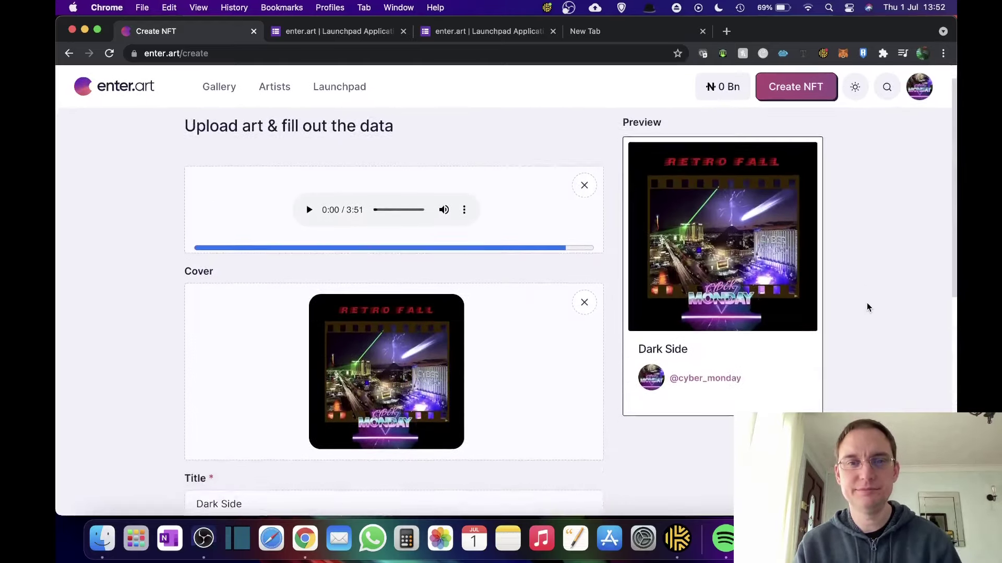
pyautogui.scroll(-10, 867, 307)
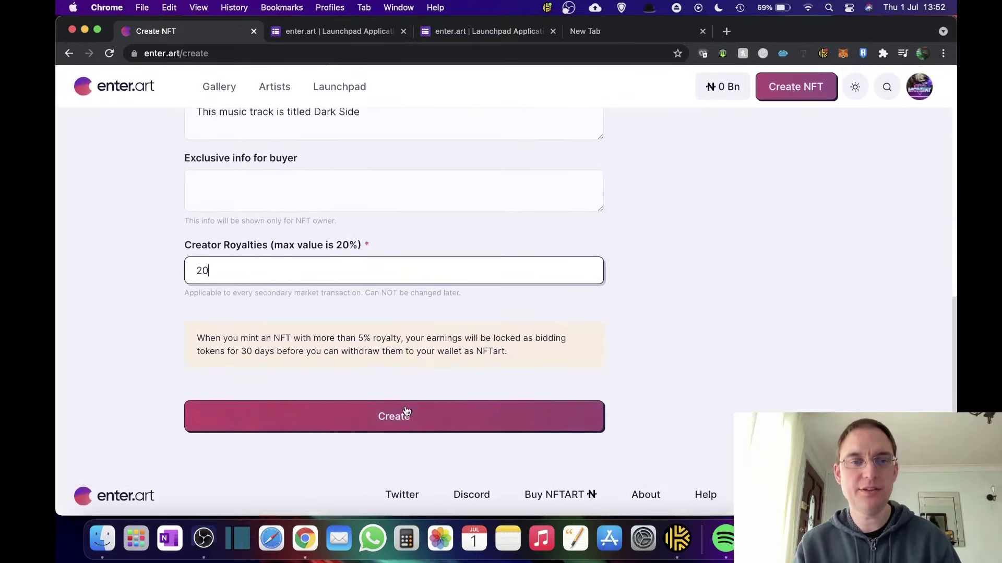
# Step: Submit Create again once the IPFS upload finishes, then close the Created confirmation
pyautogui.click(389, 422)
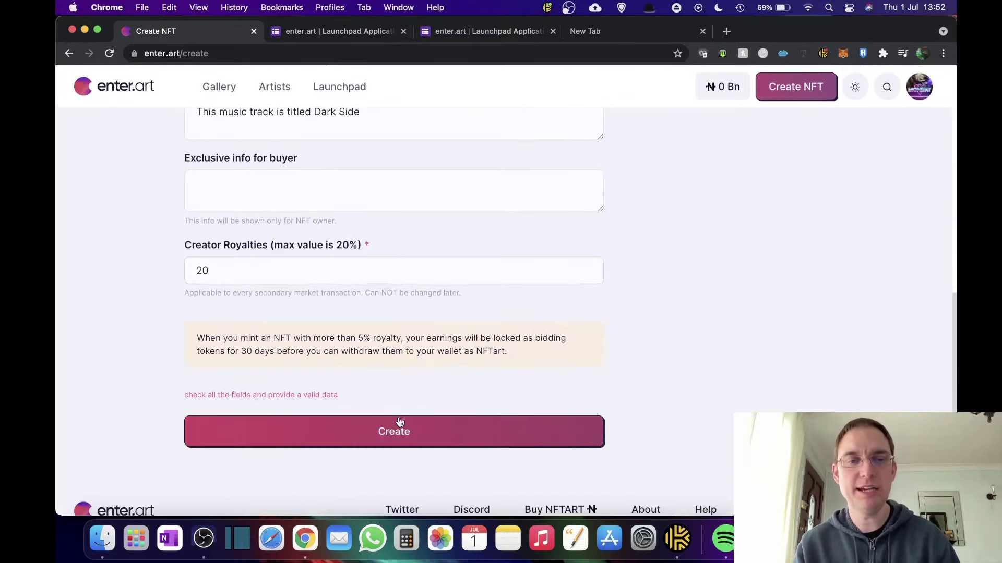
pyautogui.scroll(15, 558, 240)
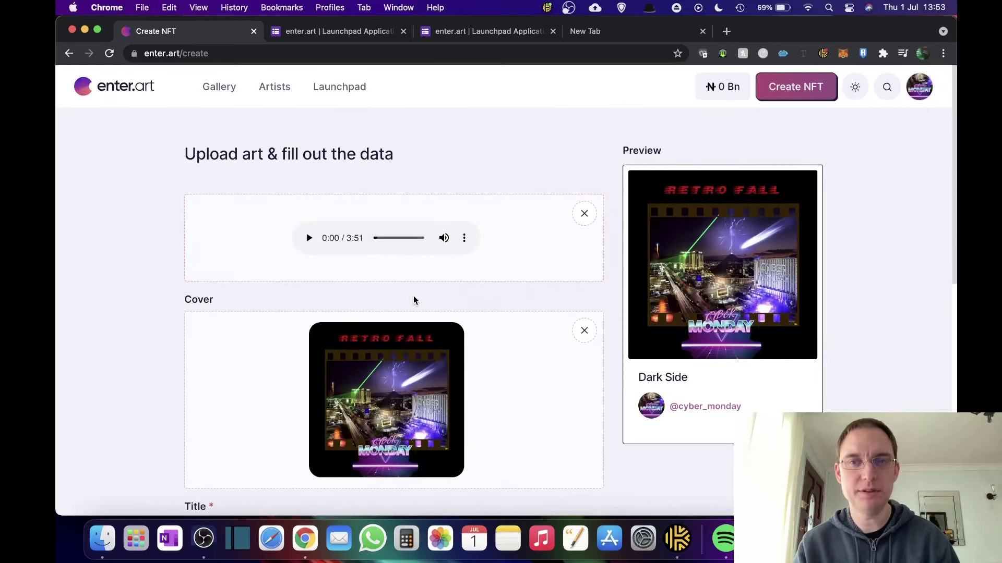
pyautogui.scroll(-15, 414, 296)
pyautogui.click(391, 416)
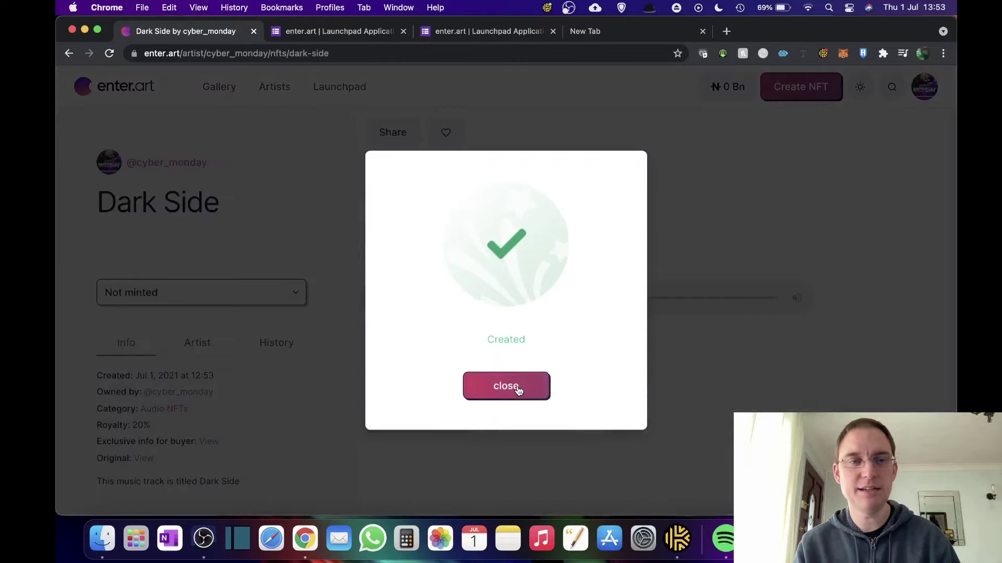
pyautogui.click(519, 392)
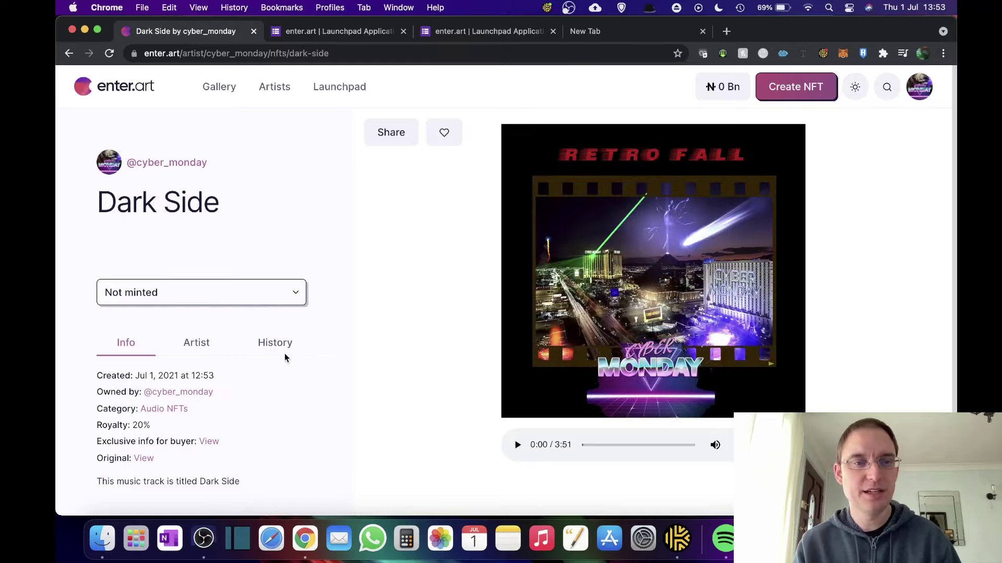
# Step: Choose Mint from the Dark Side NFT's Not minted menu
pyautogui.click(269, 298)
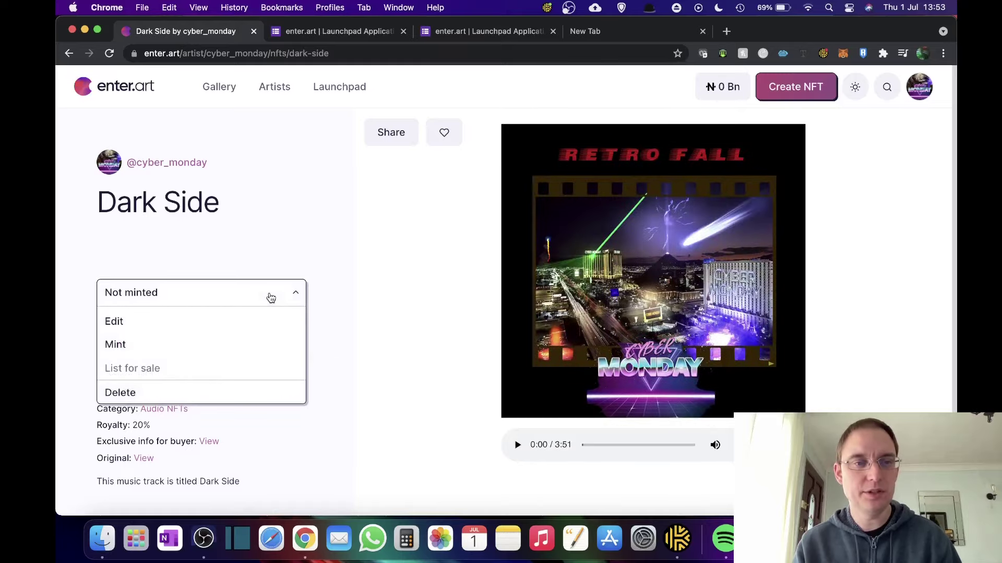
pyautogui.click(131, 345)
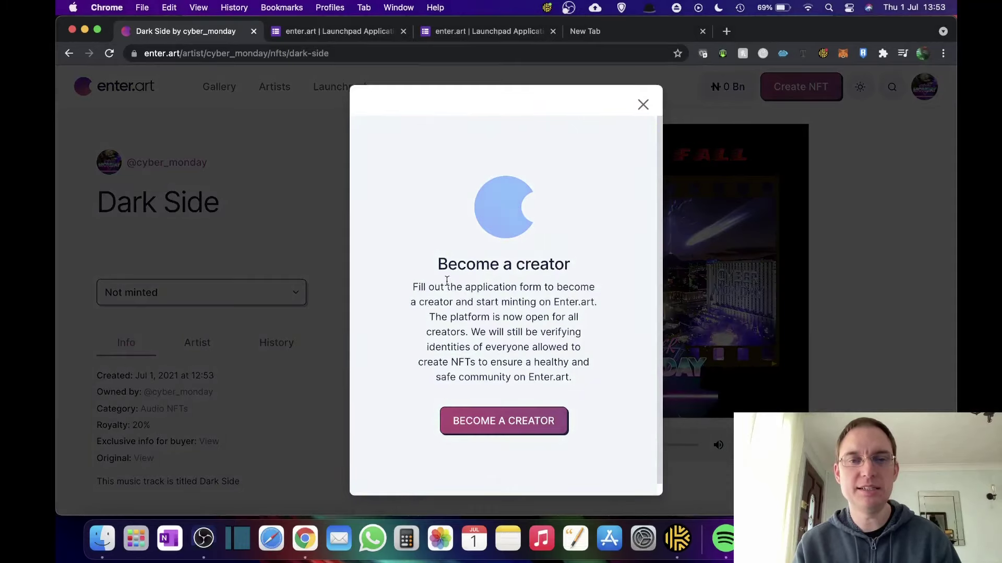
# Step: Open the Launchpad Application Form via Become a Creator and review its fields, including Wallet Address
pyautogui.click(504, 421)
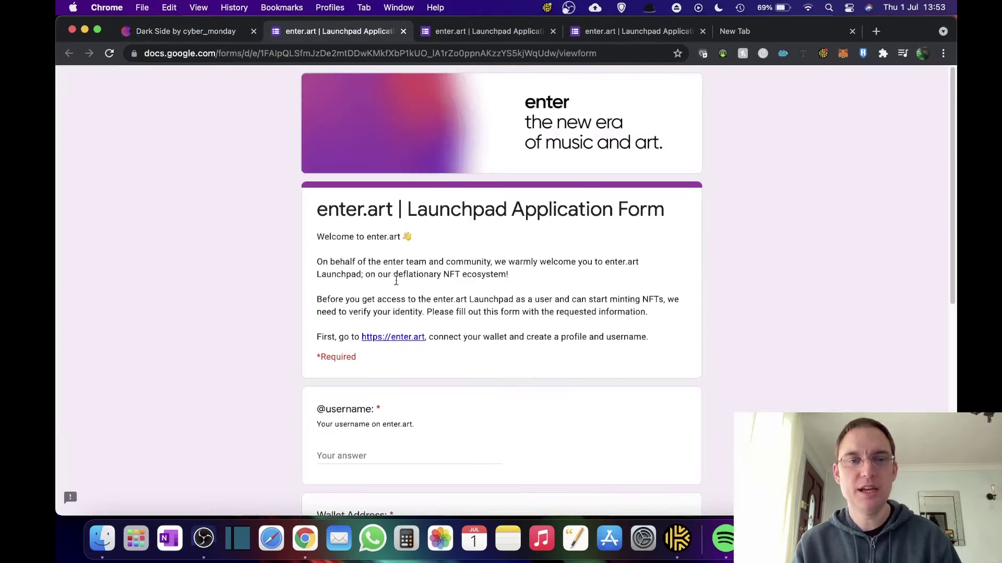
pyautogui.scroll(-5, 578, 403)
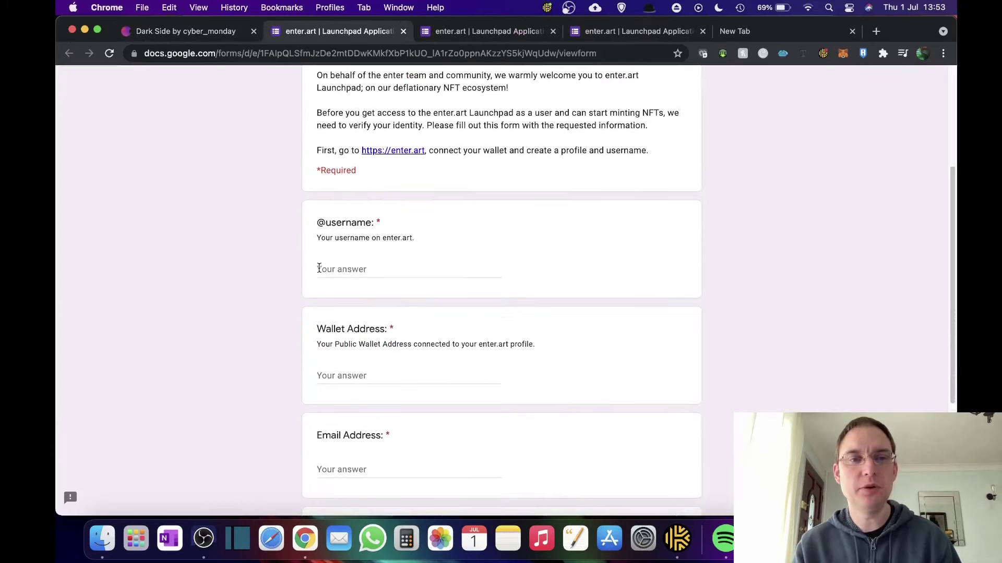
pyautogui.click(212, 33)
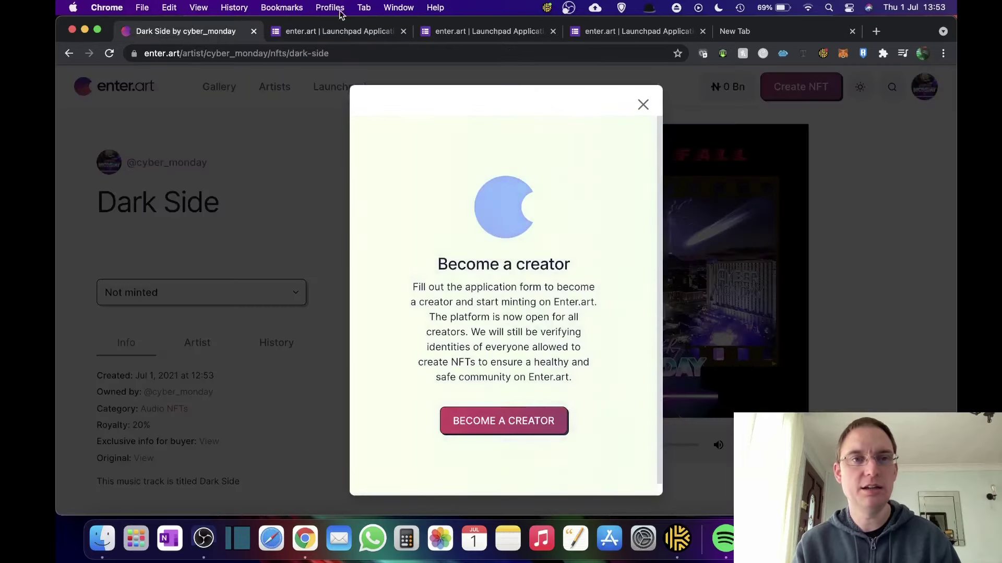
pyautogui.click(340, 30)
pyautogui.click(368, 379)
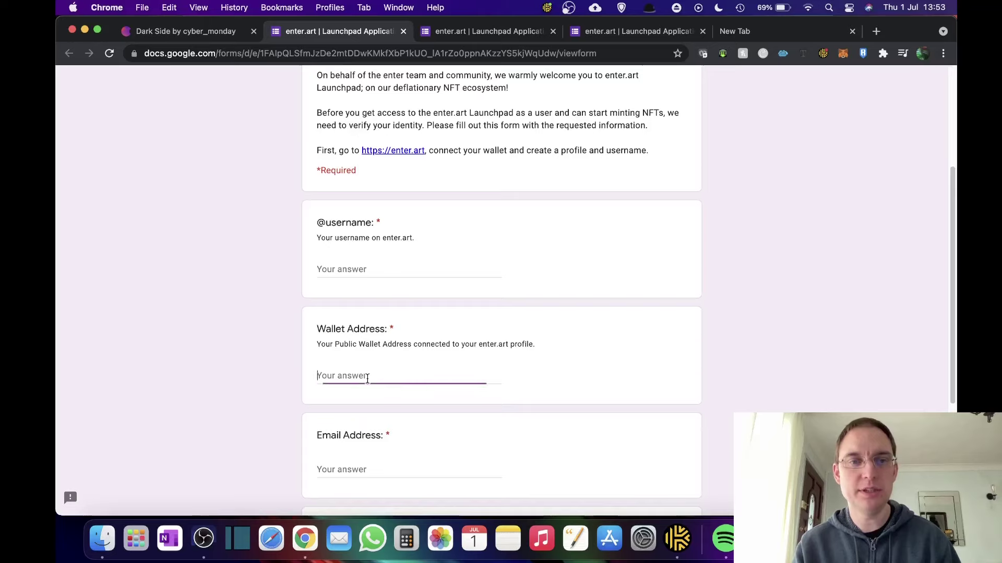
pyautogui.scroll(-5, 445, 384)
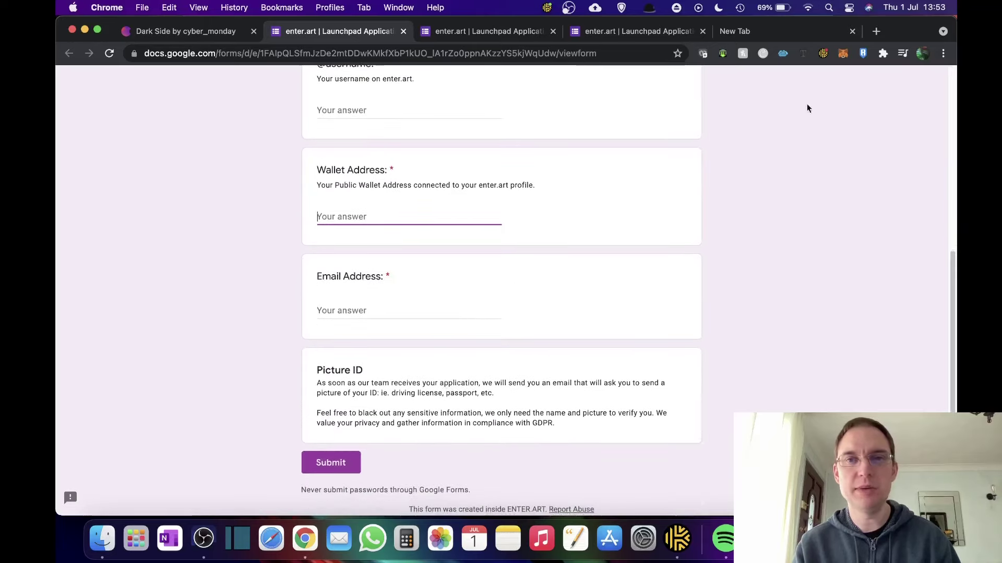
# Step: Check the connected wallet address in MetaMask, scan the form, and return to the Dark Side tab
pyautogui.click(843, 54)
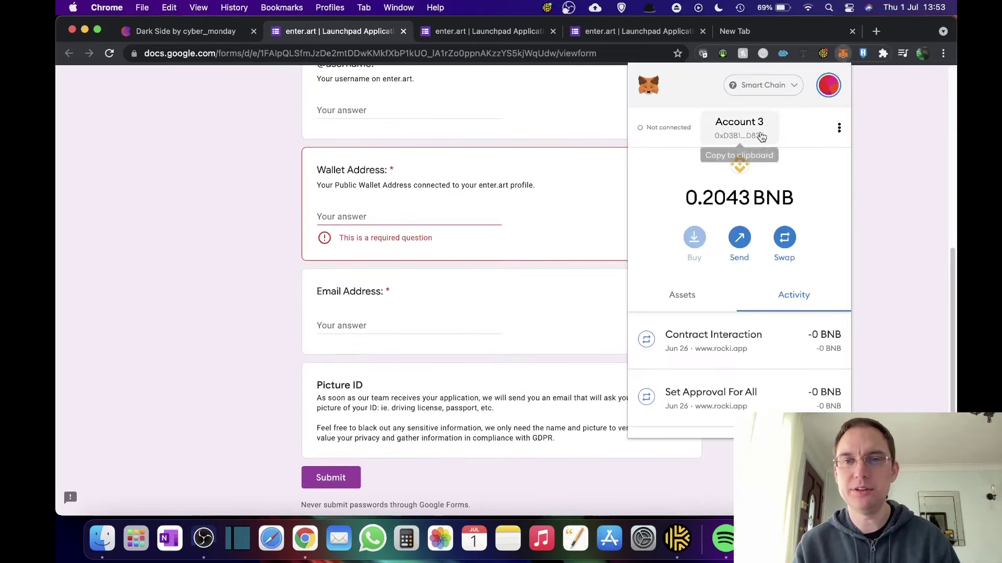
pyautogui.click(278, 322)
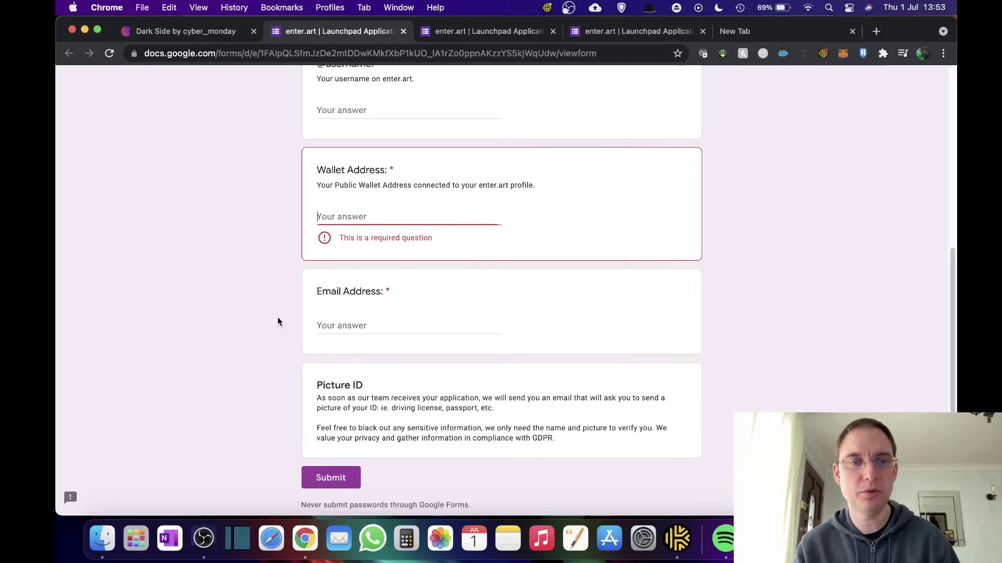
pyautogui.scroll(-2, 448, 370)
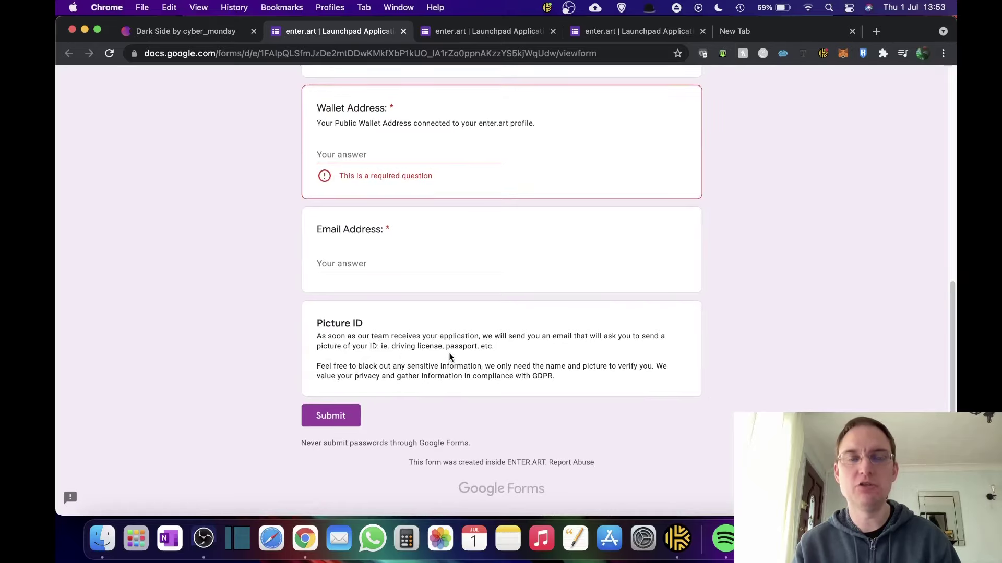
pyautogui.scroll(15, 506, 352)
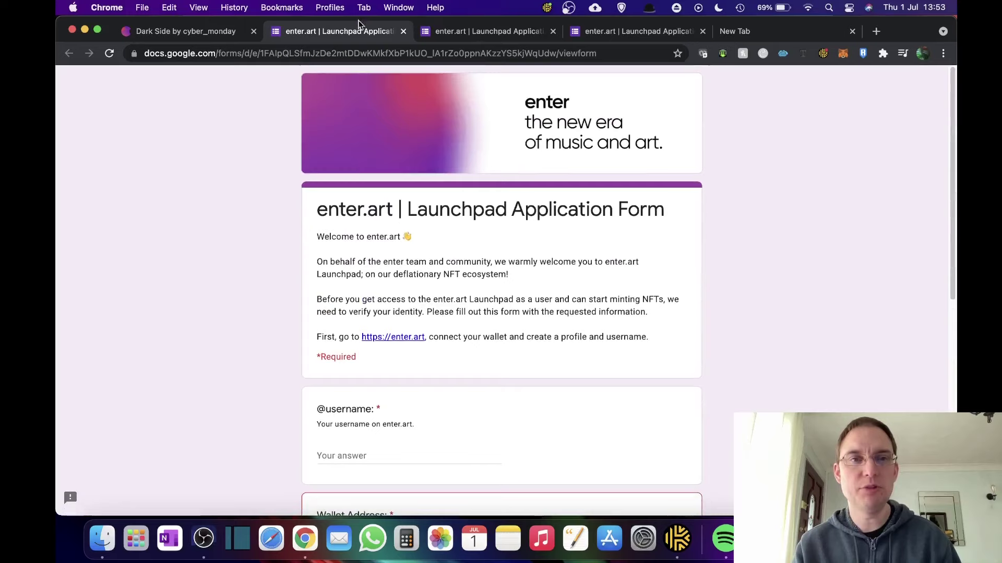
pyautogui.click(194, 38)
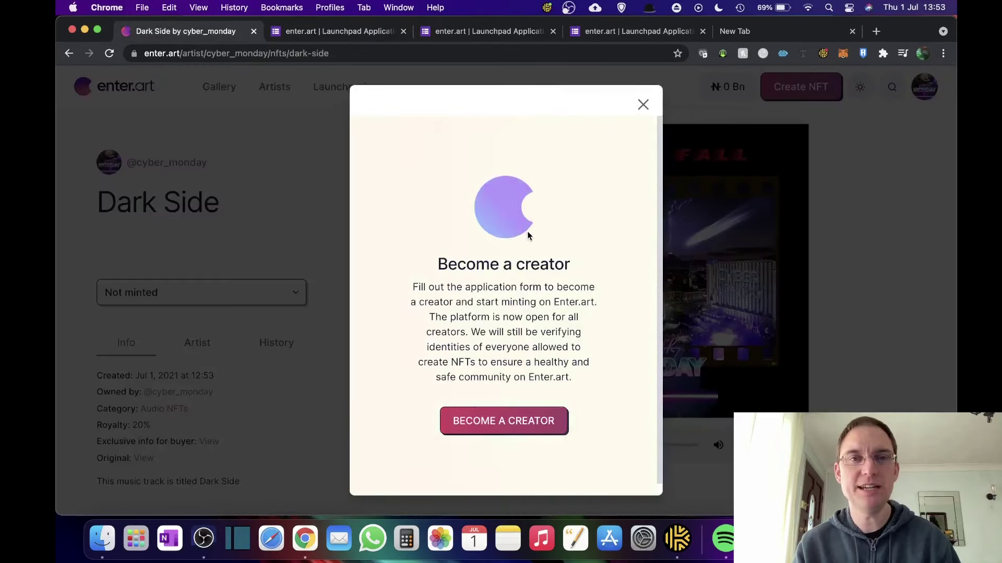
# Step: Close the Become a creator notice and dismiss the Not minted actions list unchanged
pyautogui.click(642, 104)
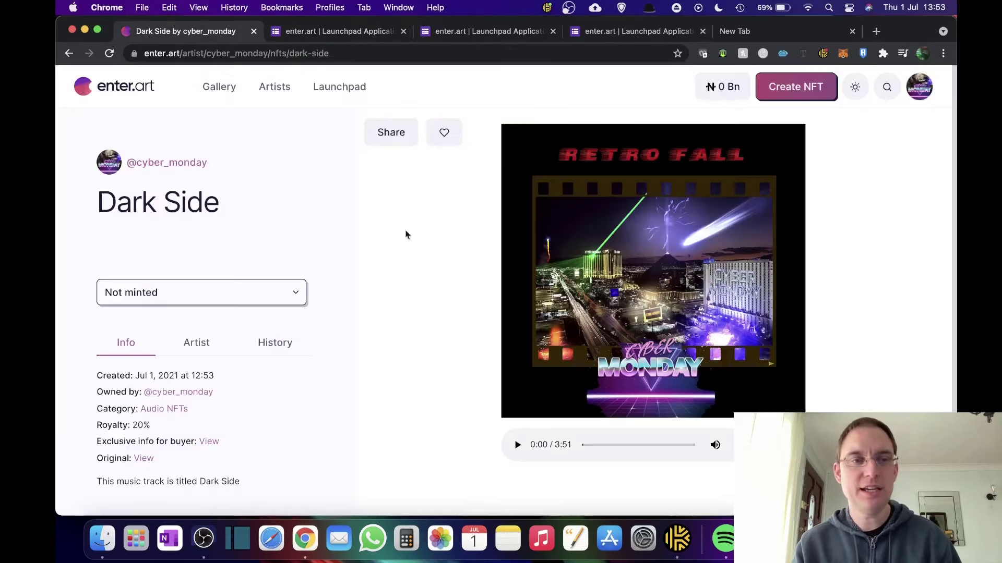
pyautogui.click(232, 285)
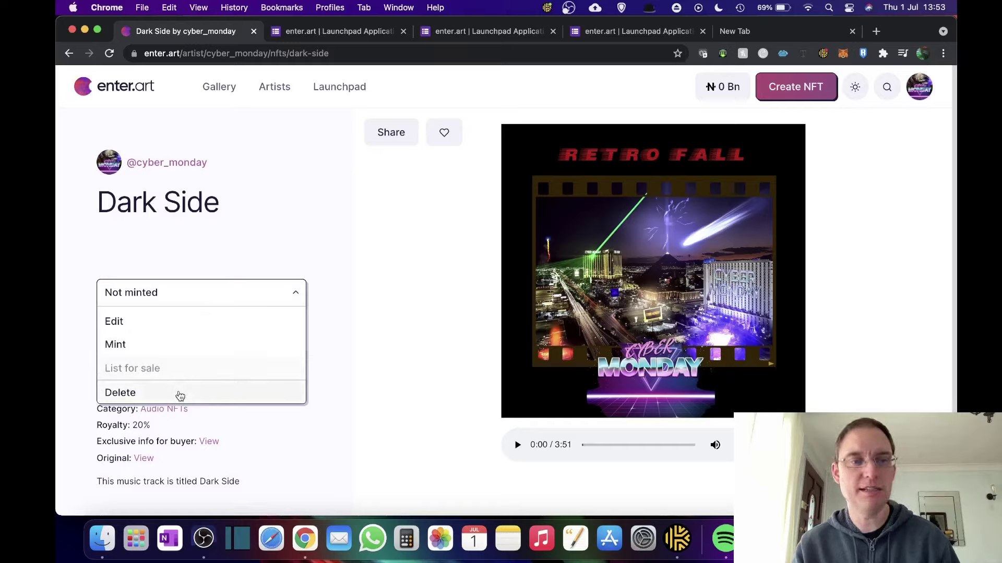
pyautogui.click(453, 379)
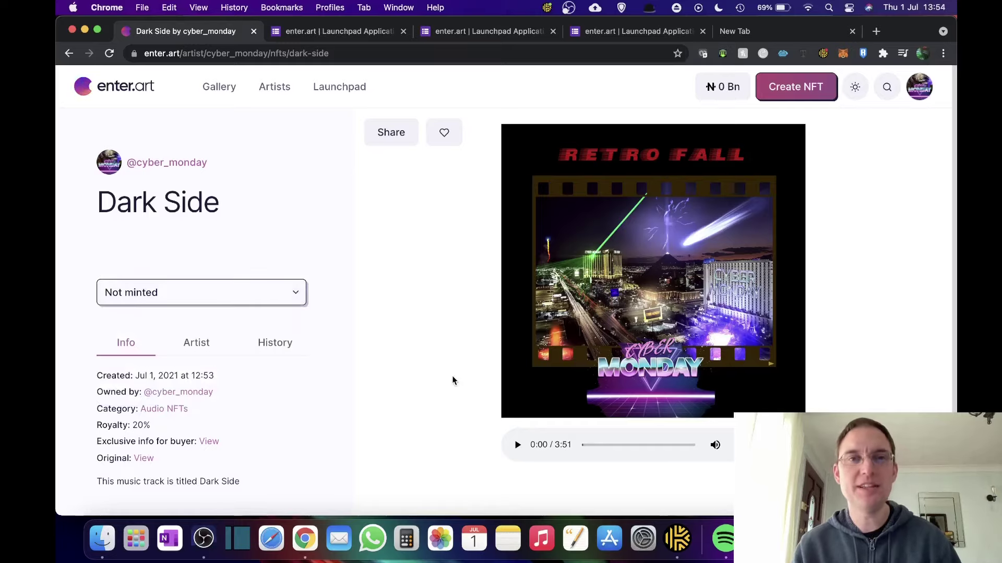